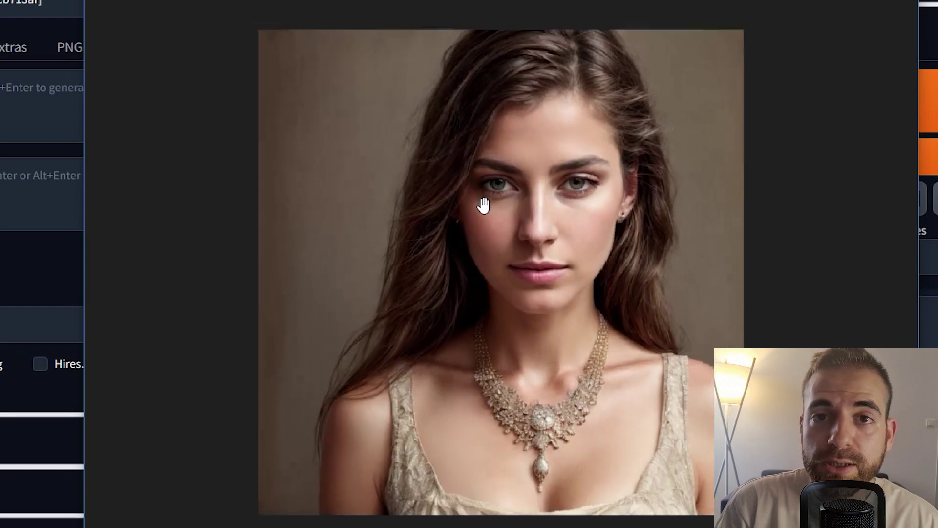
- Examine the portrait image up close, checking the sharpness of the eyes, nose and skin, and return to the full view
scroll(521, 174, "up", 10)
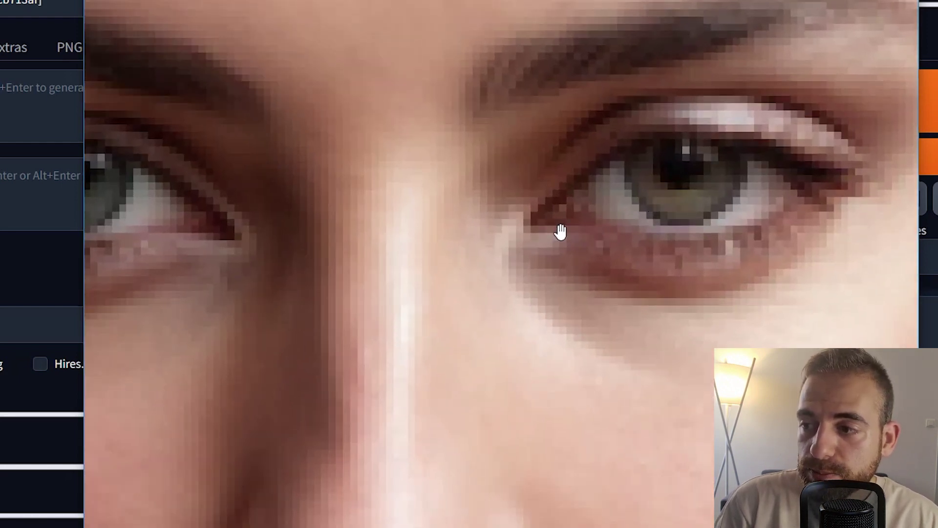
left_click_drag(559, 233, 580, 240)
scroll(621, 225, "down", 5)
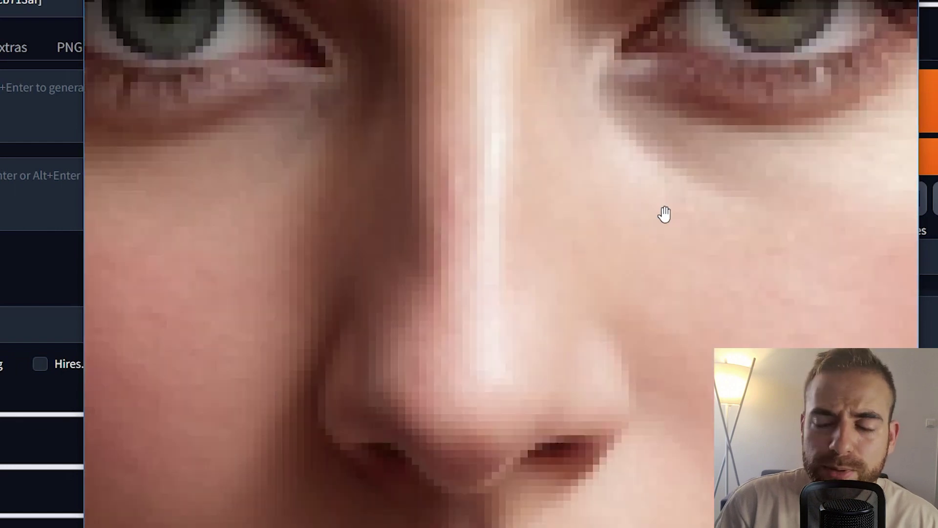
scroll(641, 335, "down", 1)
scroll(773, 194, "up", 8)
scroll(747, 240, "down", 2)
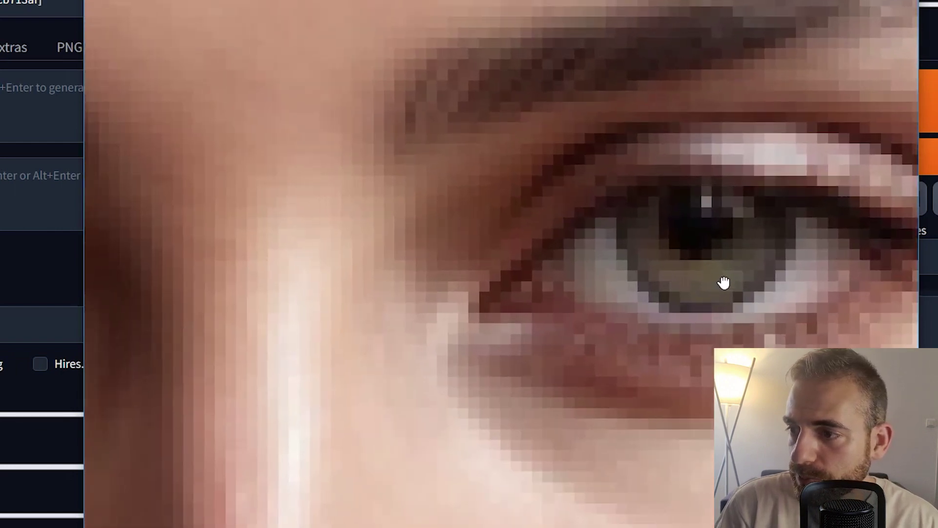
scroll(689, 295, "down", 3)
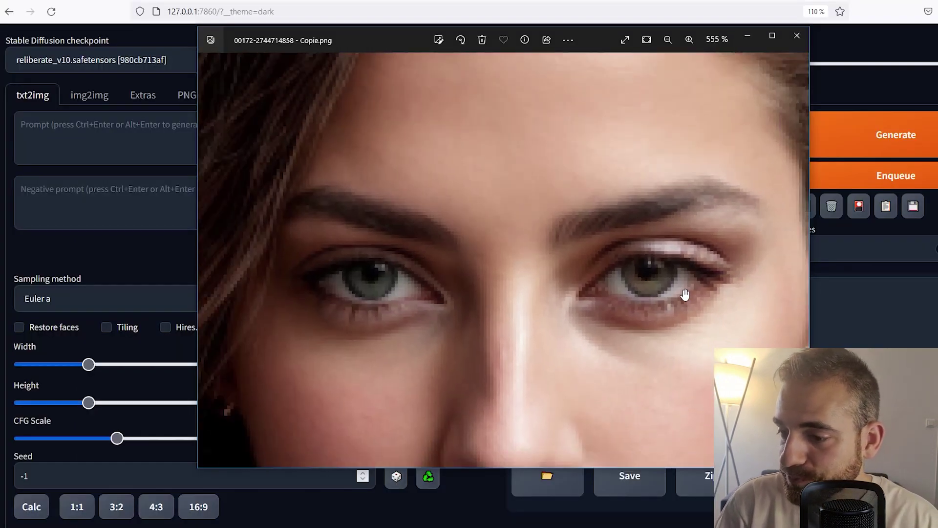
scroll(709, 301, "up", 6)
scroll(698, 300, "down", 4)
scroll(685, 295, "down", 4)
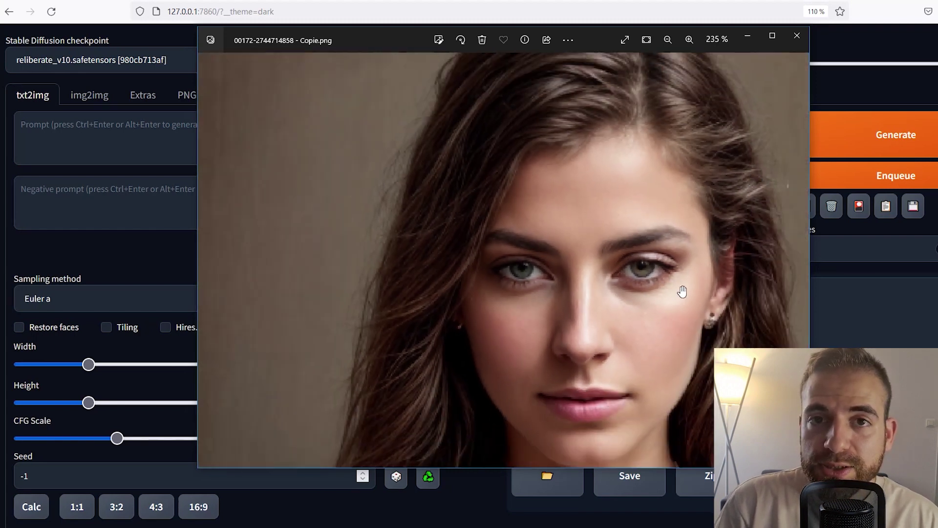
scroll(680, 289, "down", 1)
scroll(677, 289, "down", 1)
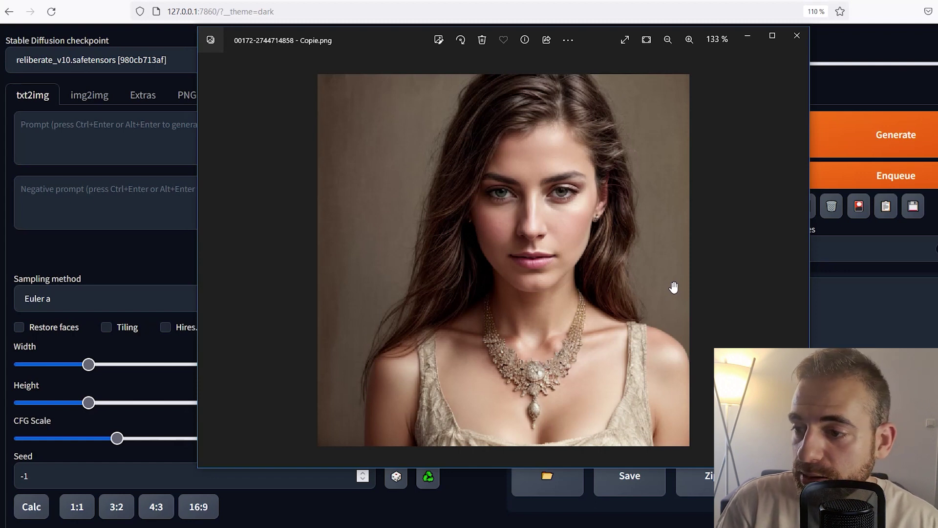
scroll(675, 288, "down", 1)
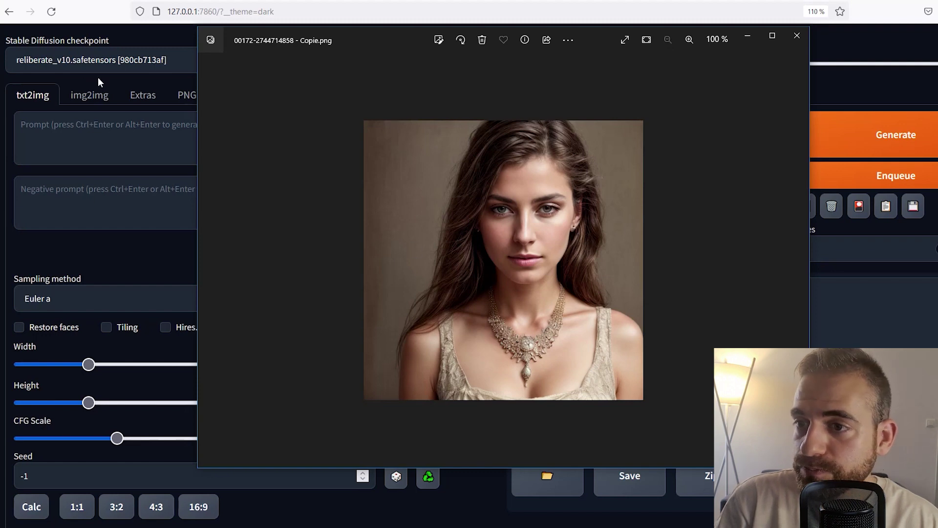
- Send the portrait and its generation parameters from PNG Info to img2img and reduce the page zoom to 90%
left_click(90, 95)
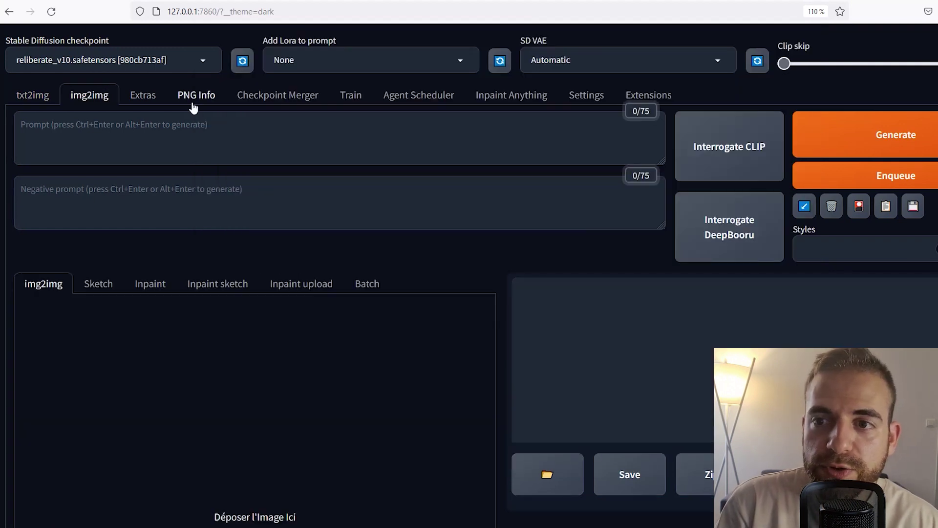
left_click(200, 96)
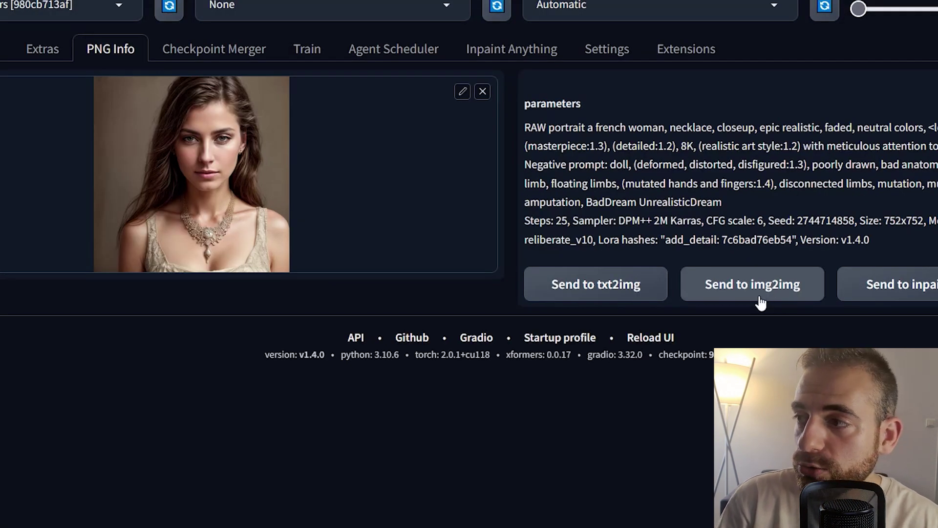
left_click(773, 299)
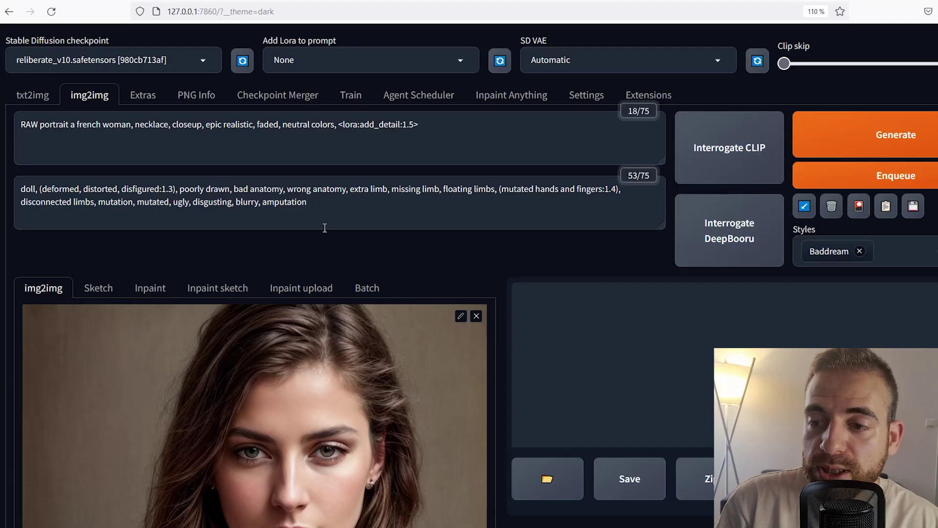
scroll(310, 238, "down", 2)
scroll(193, 135, "up", 2)
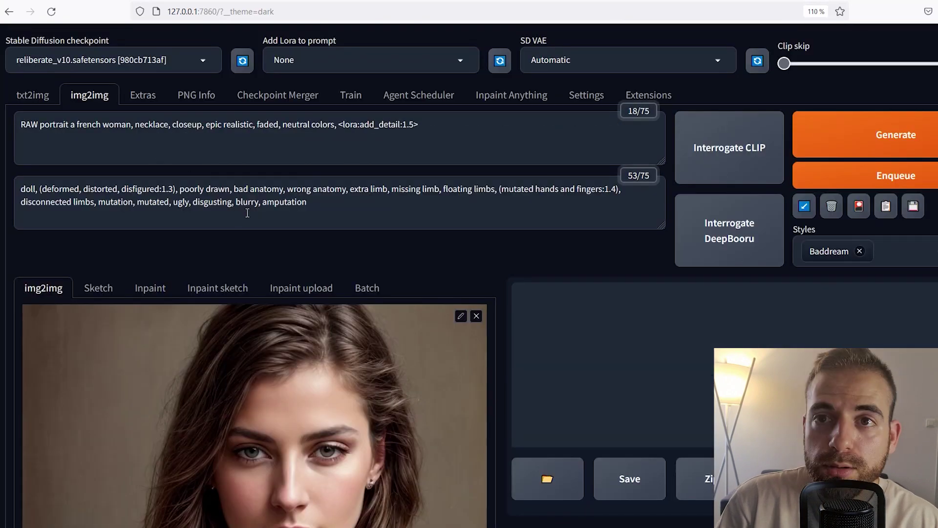
key("ctrl+minus")
key("ctrl+minus")
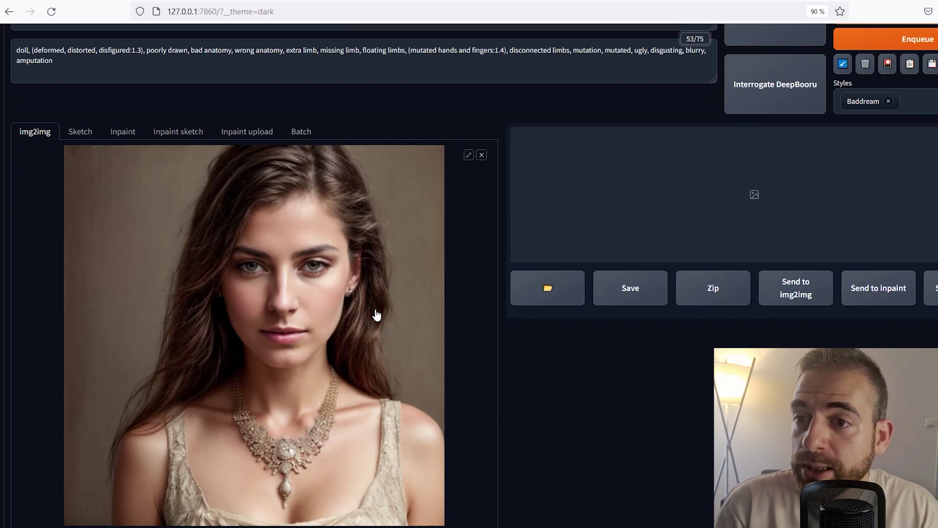
scroll(376, 315, "up", 2)
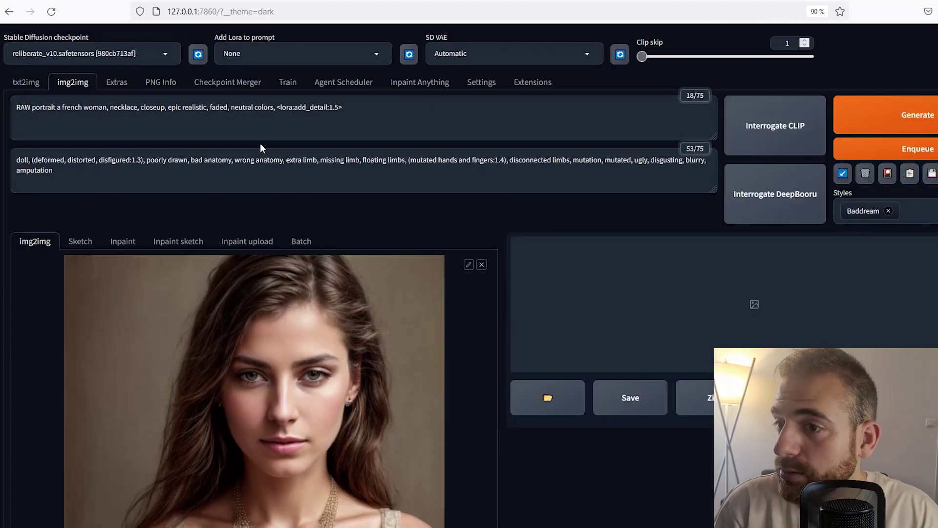
- Clear the img2img prompt and generate a description of the portrait with Interrogate CLIP
left_click_drag(343, 108, 185, 94)
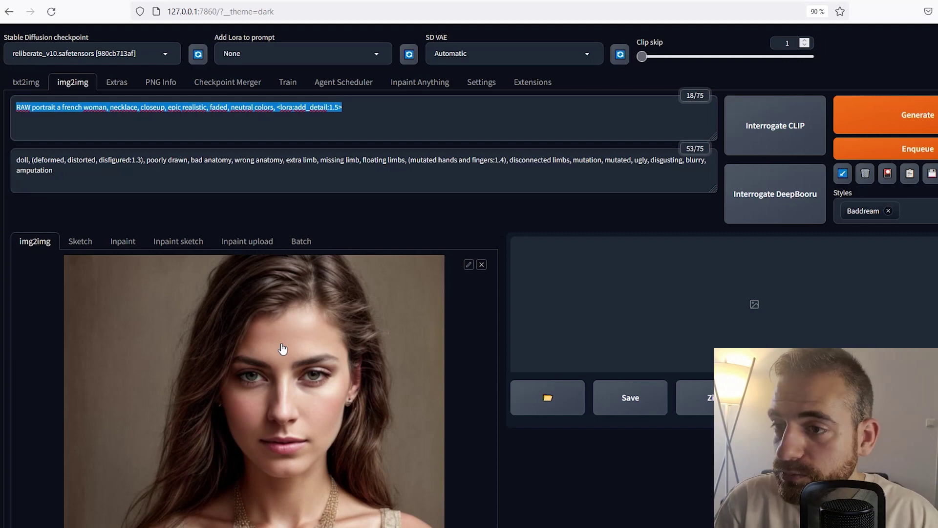
key("BackSpace")
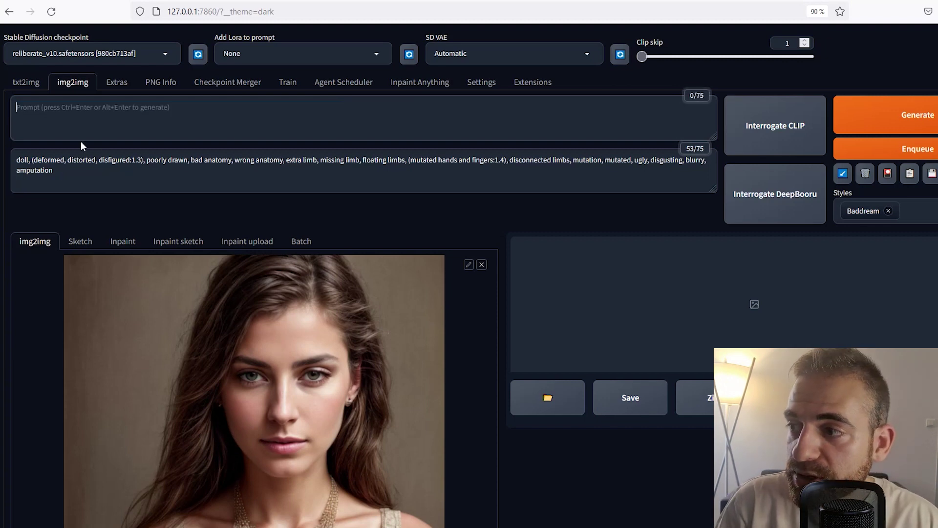
left_click(778, 138)
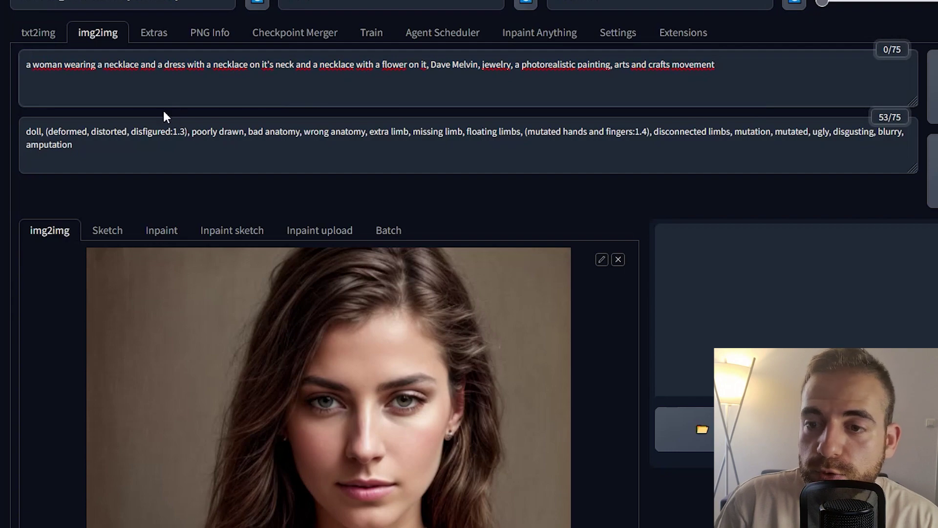
scroll(541, 117, "down", 1)
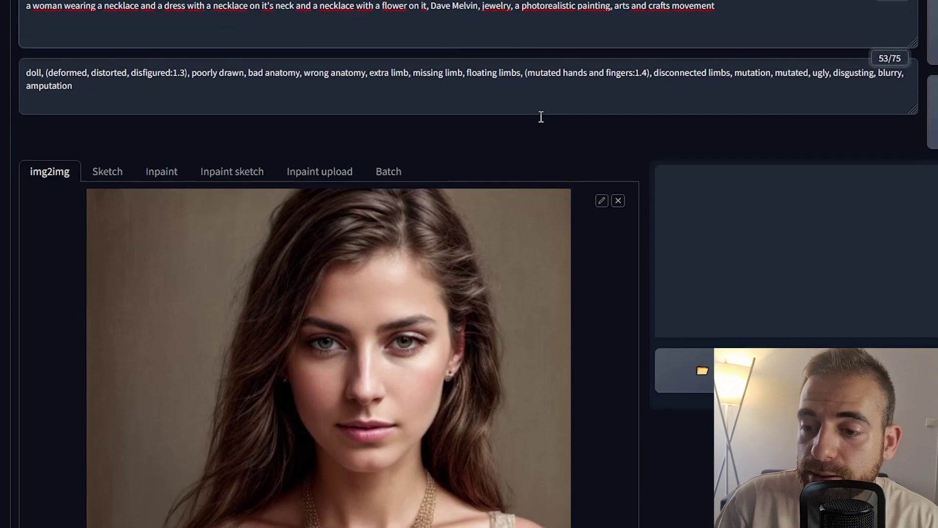
scroll(293, 315, "down", 1)
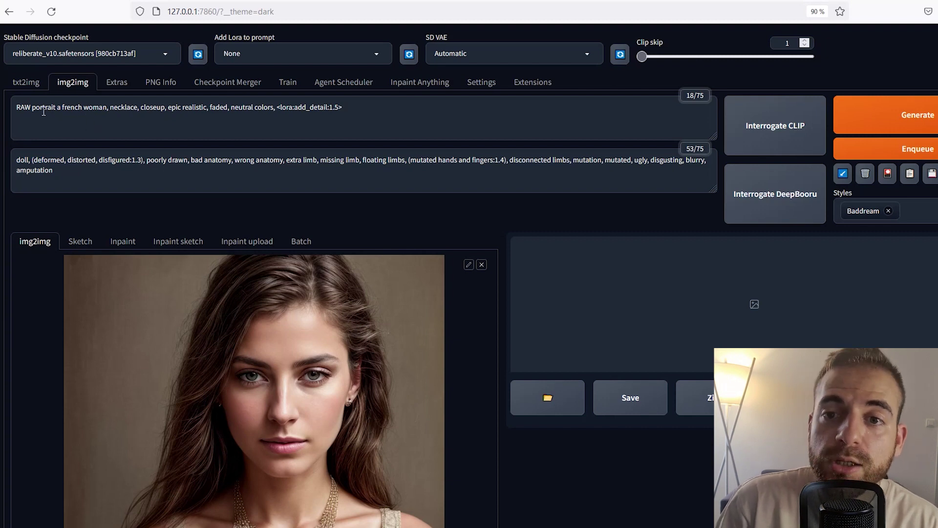
- Remove the <lora:add_detail:1.5> tag from the prompt so it ends with "neutral colors"
left_click_drag(23, 107, 152, 106)
left_click(153, 105)
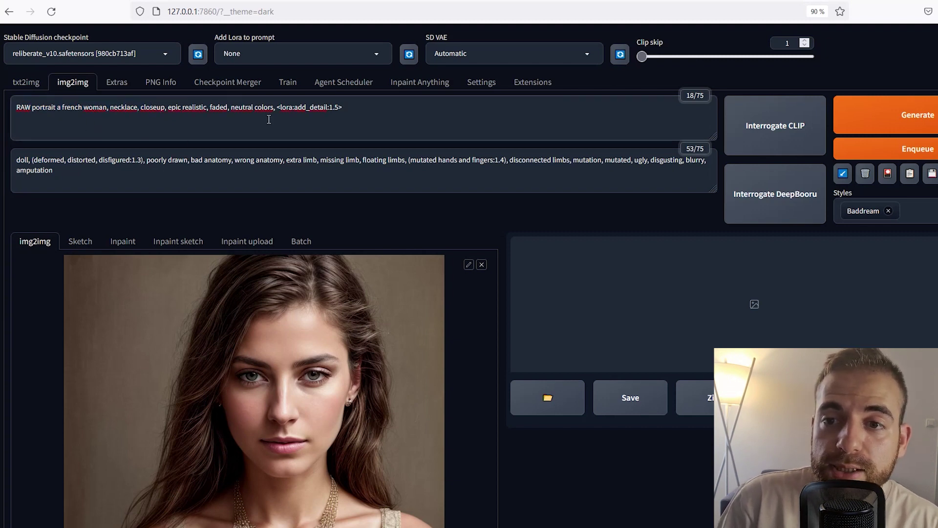
left_click(351, 109)
key("BackSpace")
key("BackSpace")
key("BackSpace")
key("BackSpace")
key("BackSpace")
key("BackSpace")
key("BackSpace")
key("BackSpace")
key("BackSpace")
key("BackSpace")
key("BackSpace")
key("BackSpace")
key("BackSpace")
key("BackSpace")
key("BackSpace")
key("BackSpace")
key("BackSpace")
key("BackSpace")
key("BackSpace")
key("BackSpace")
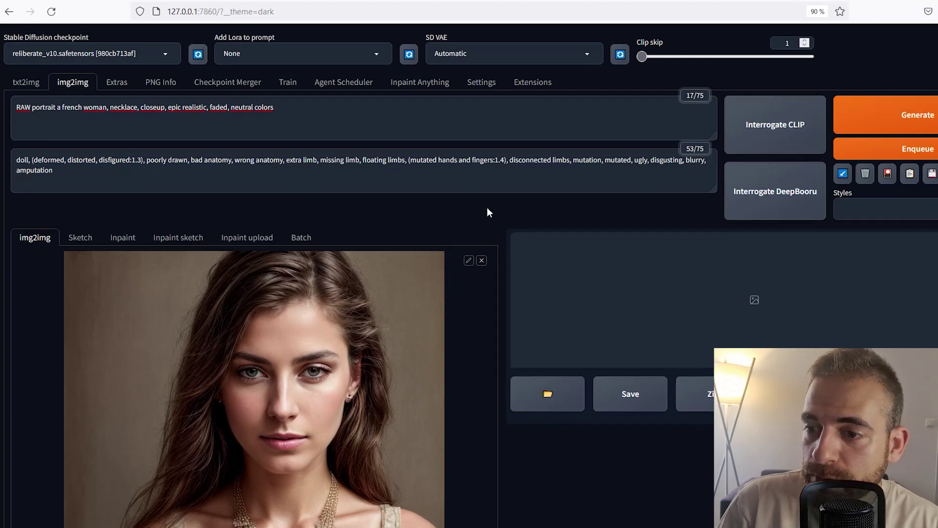
- Set the img2img denoising strength to 0.74
scroll(513, 263, "down", 5)
scroll(513, 262, "down", 5)
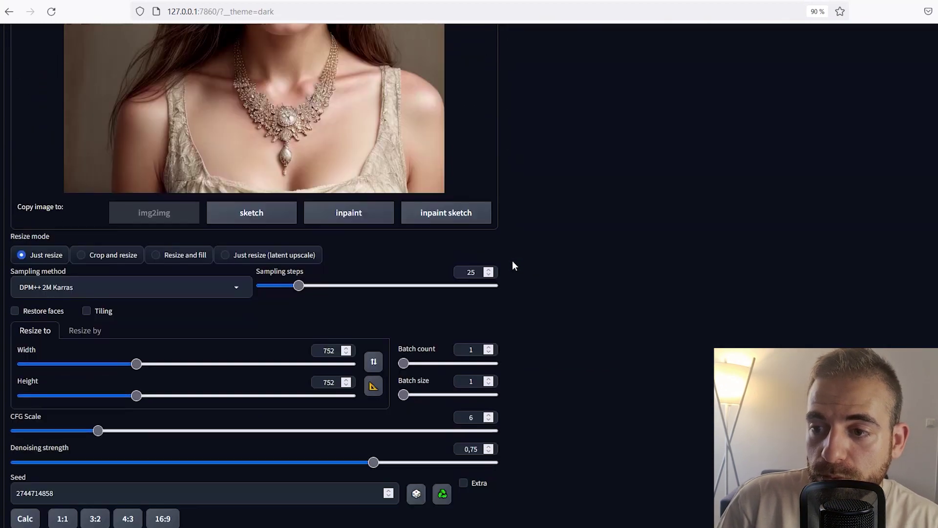
scroll(287, 214, "down", 2)
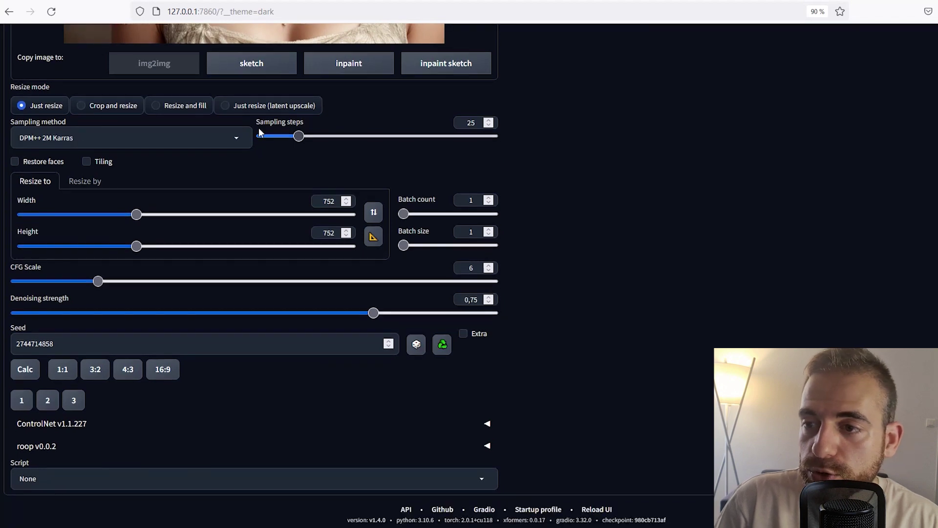
left_click(370, 313)
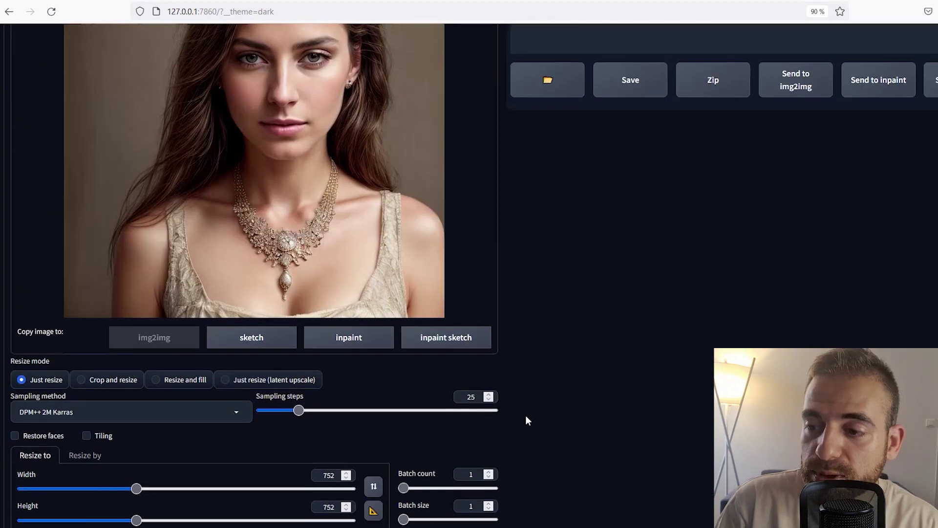
- Expand the ControlNet settings and load the portrait image into ControlNet Unit 0
scroll(526, 416, "down", 3)
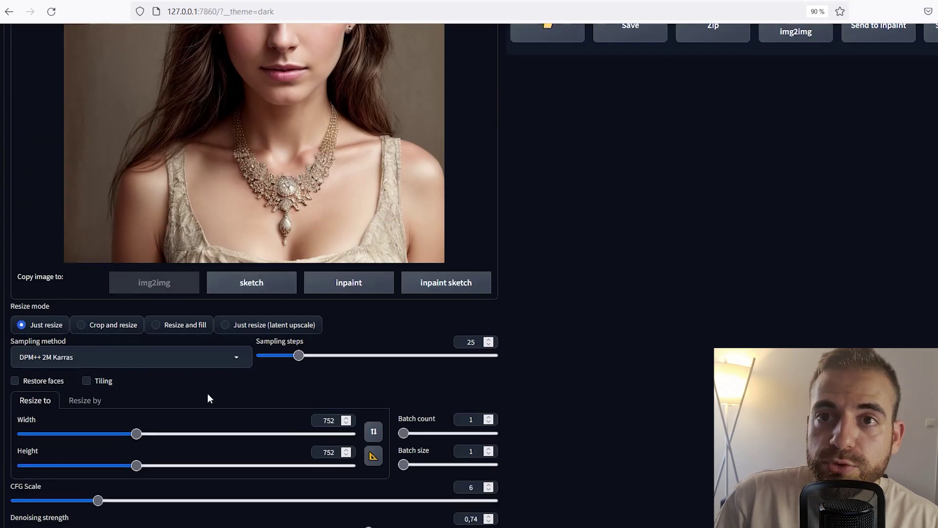
scroll(207, 393, "down", 3)
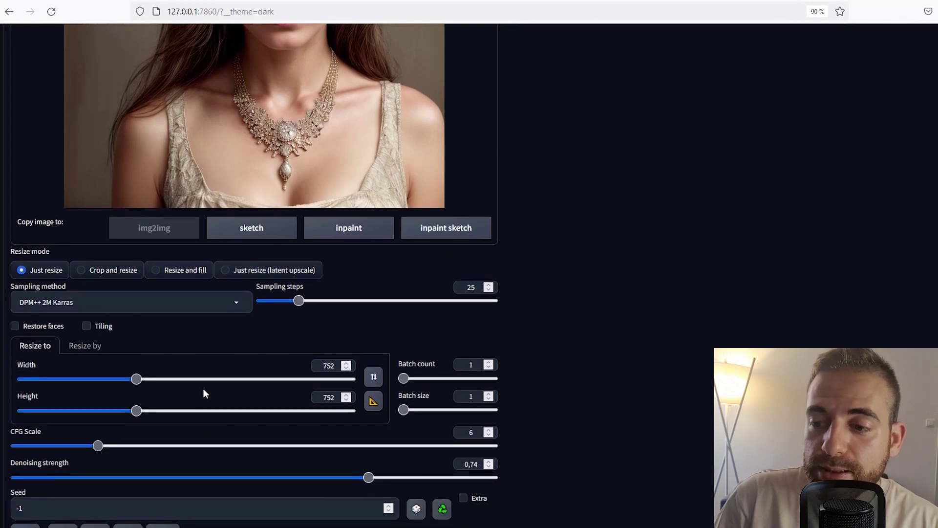
scroll(203, 391, "down", 2)
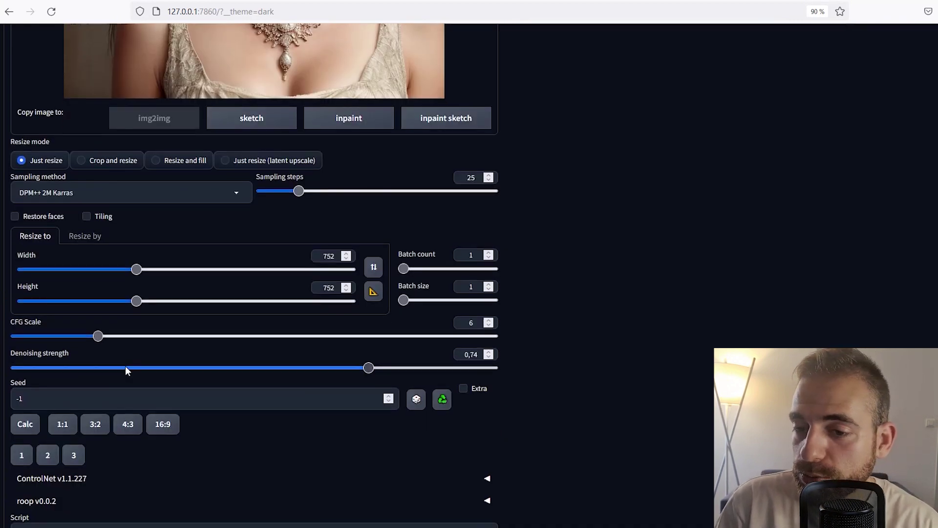
scroll(125, 368, "down", 1)
left_click(75, 429)
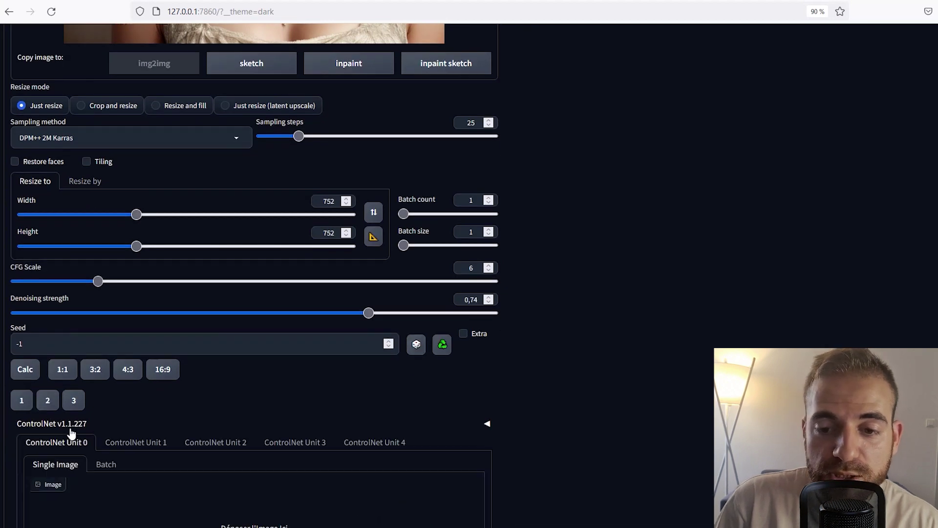
scroll(221, 376, "down", 2)
scroll(221, 376, "down", 2)
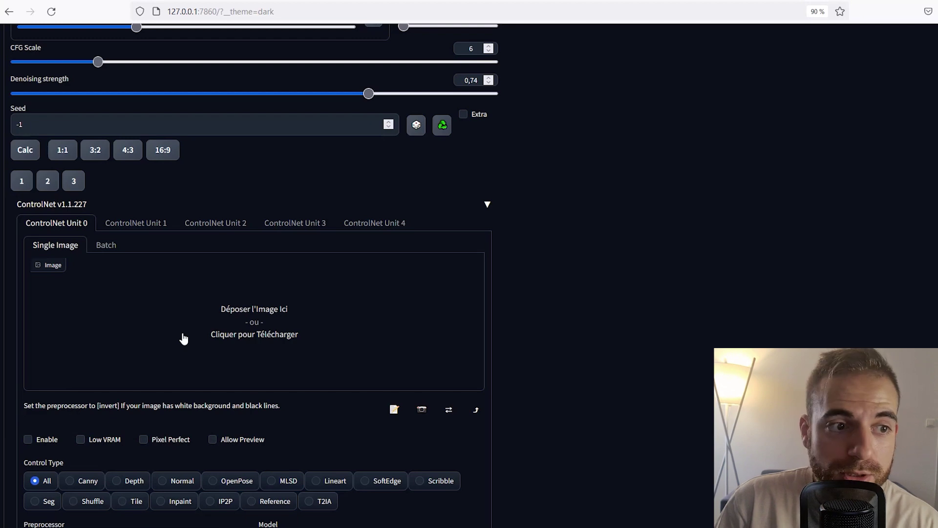
left_click_drag(0, 337, 171, 352)
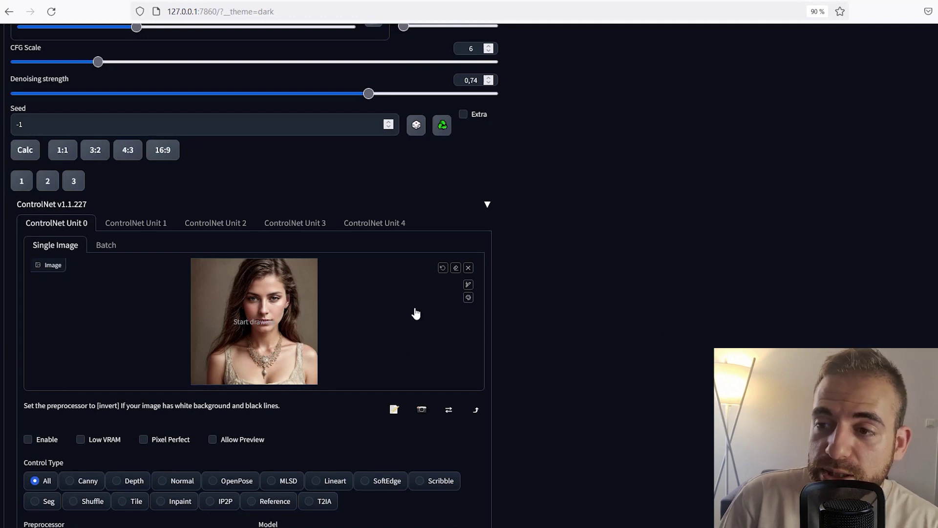
- Enable ControlNet Unit 0 for the loaded portrait
scroll(360, 321, "up", 3)
scroll(317, 115, "up", 5)
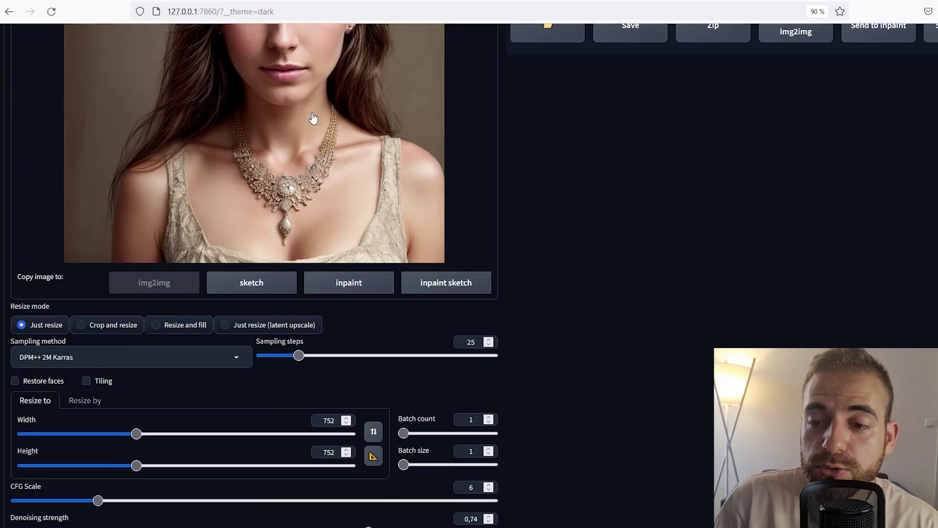
scroll(293, 109, "down", 8)
scroll(177, 304, "up", 5)
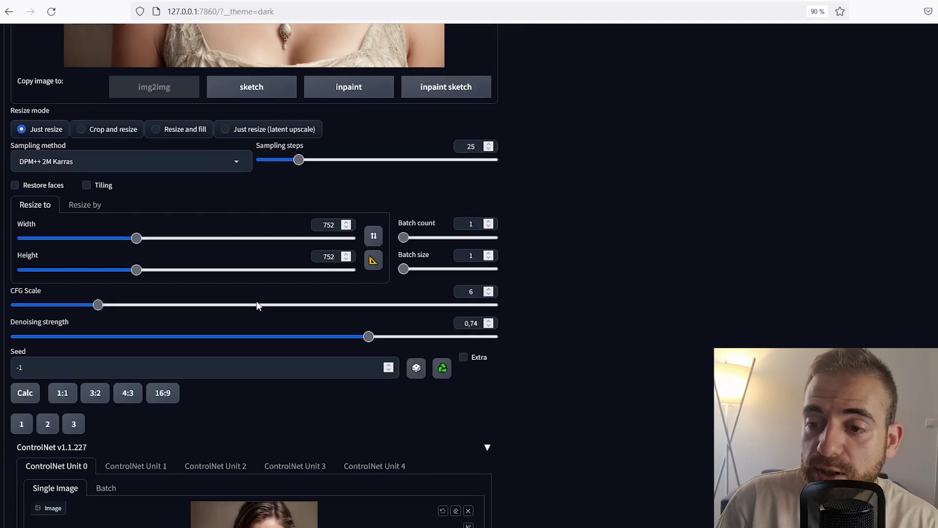
scroll(264, 260, "down", 6)
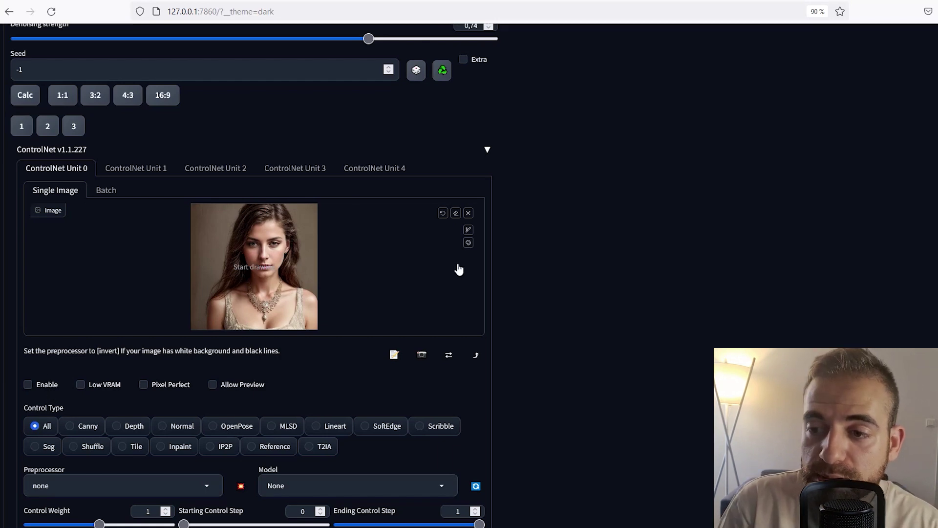
scroll(325, 278, "up", 3)
scroll(306, 256, "down", 4)
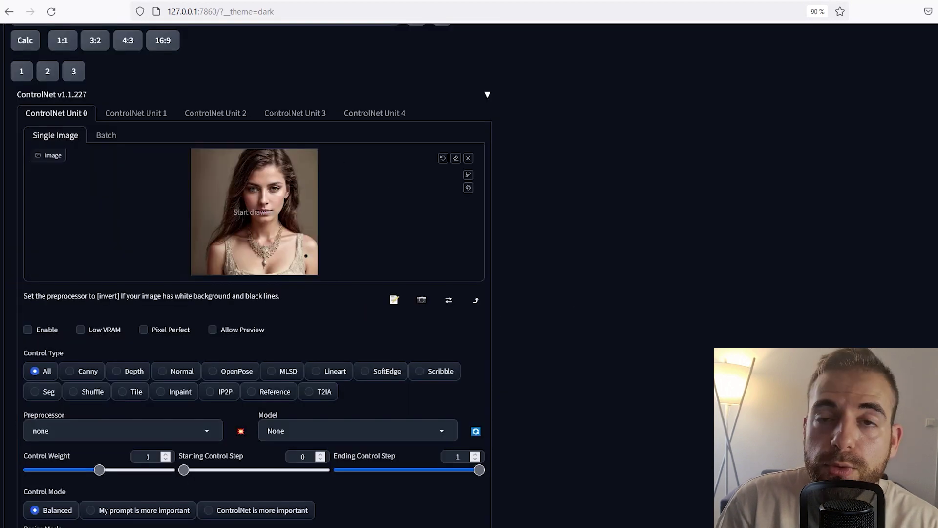
left_click(45, 330)
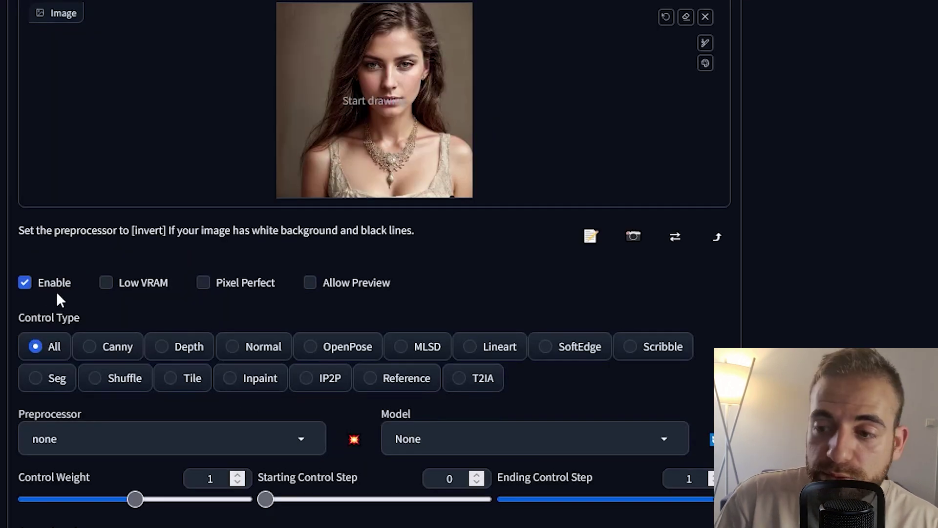
scroll(66, 308, "down", 2)
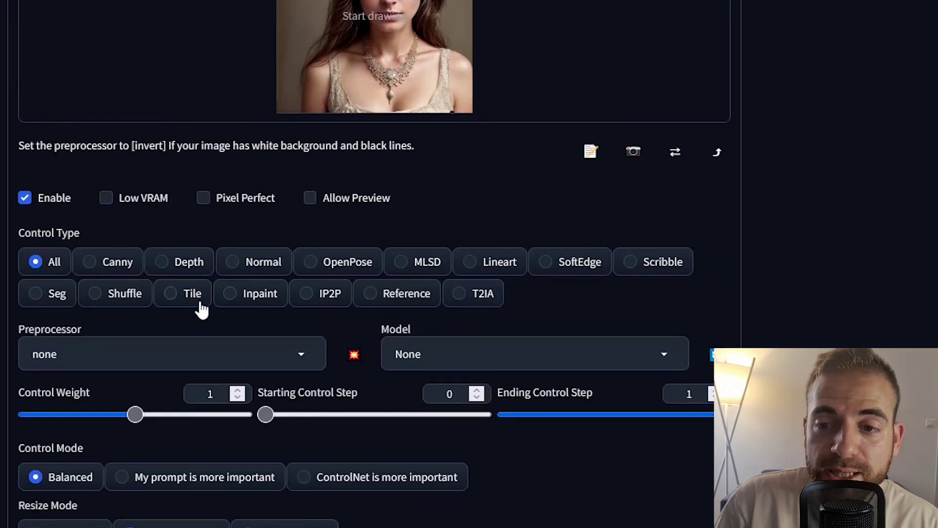
- Set the ControlNet Unit 0 control type to Tile and choose the Ultimate SD upscale script
left_click(185, 309)
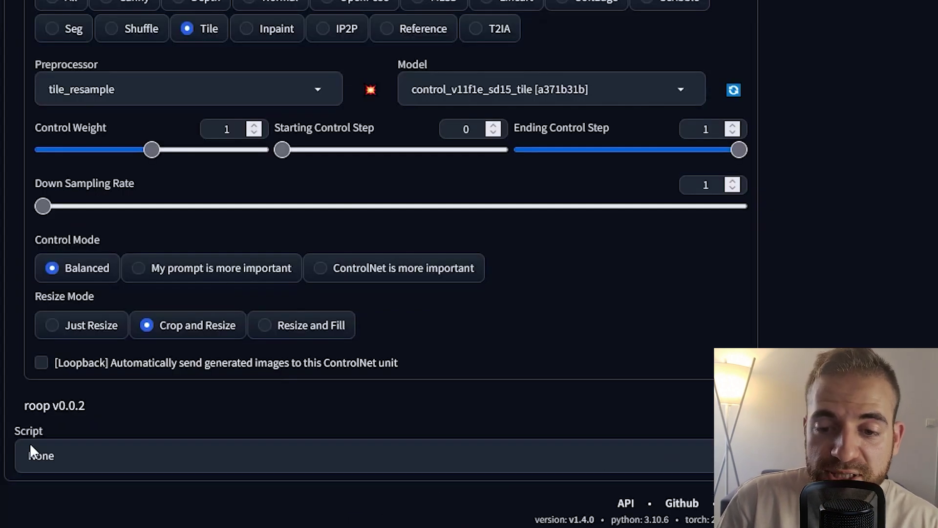
left_click(67, 455)
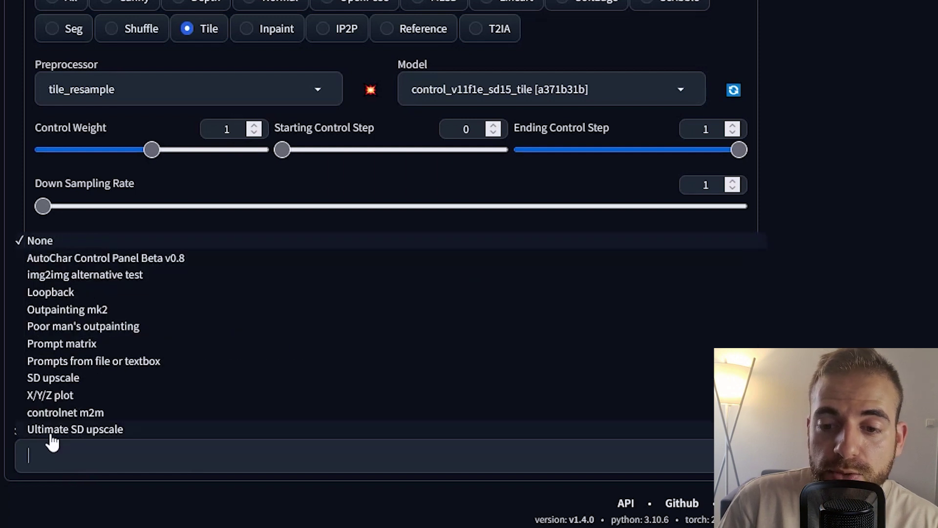
left_click(92, 432)
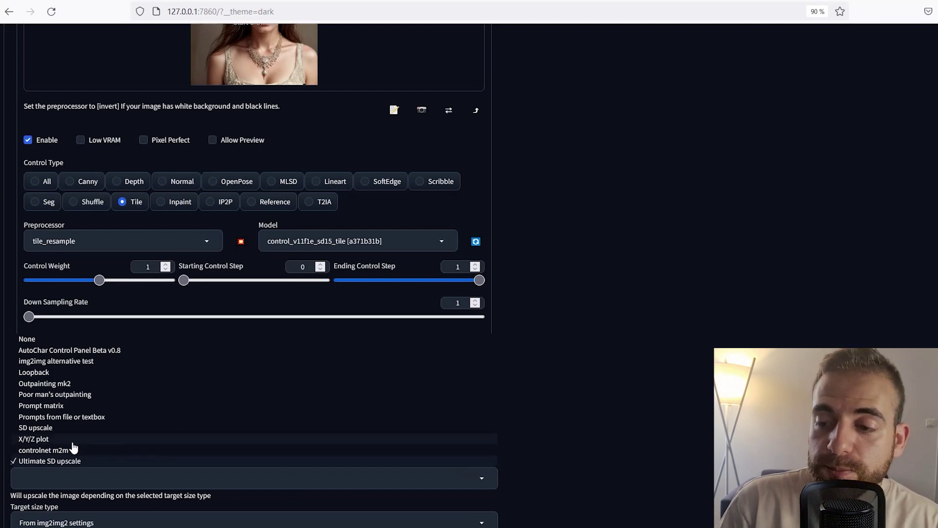
left_click(273, 458)
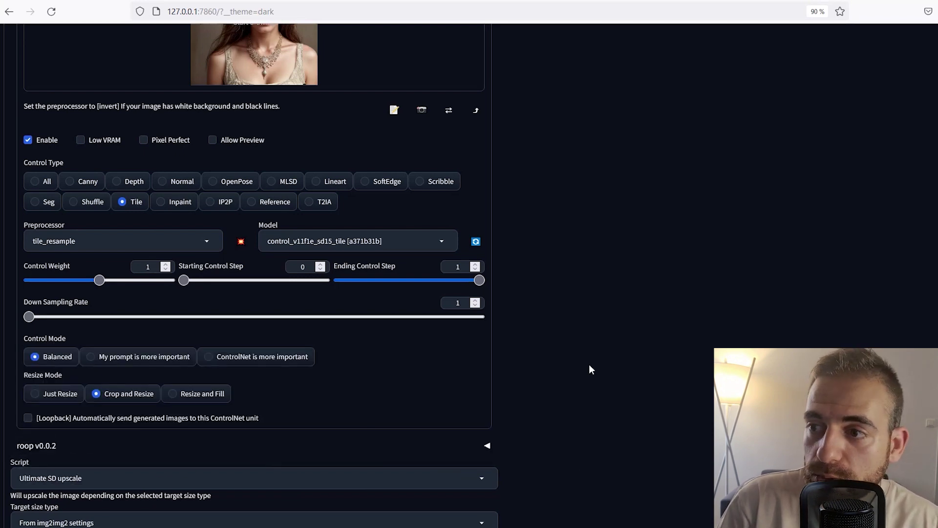
- Review the installed extensions for ultimate-upscale-for-automatic1111 and go to the search for available extensions
scroll(558, 354, "up", 10)
scroll(582, 341, "up", 5)
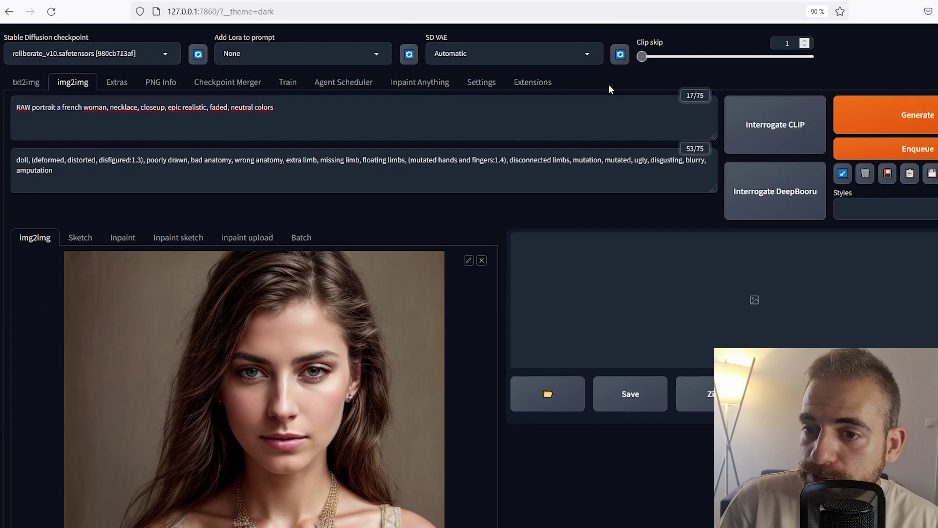
left_click(538, 84)
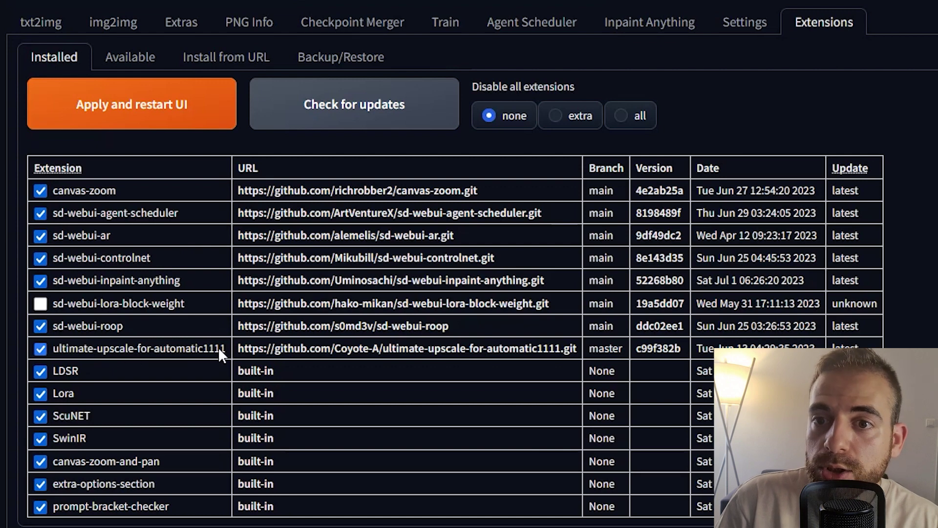
left_click(121, 63)
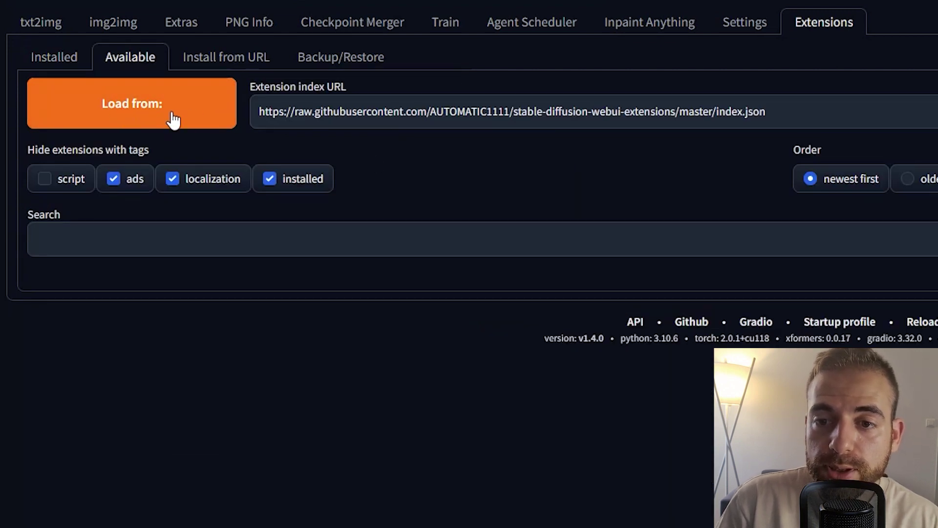
left_click(122, 242)
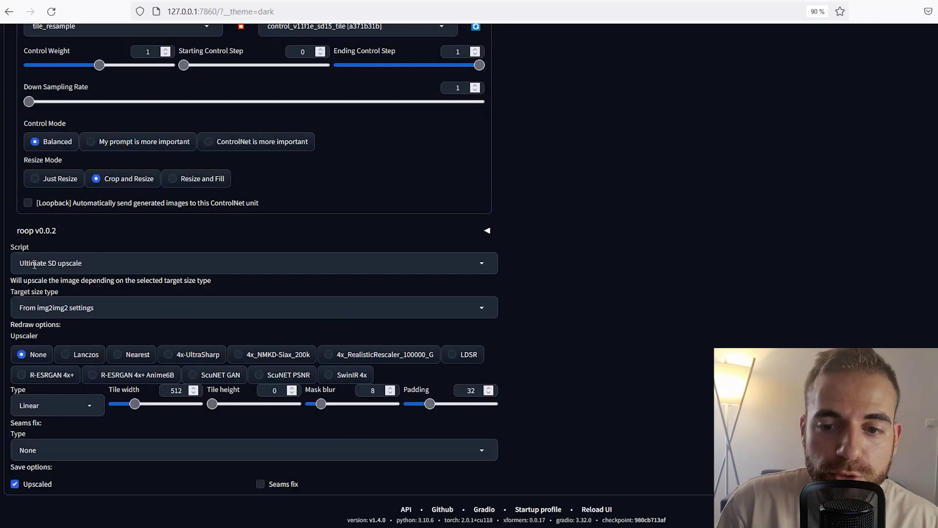
- Keep Ultimate SD upscale as the script and set its target size type to Scale from image size
left_click(34, 264)
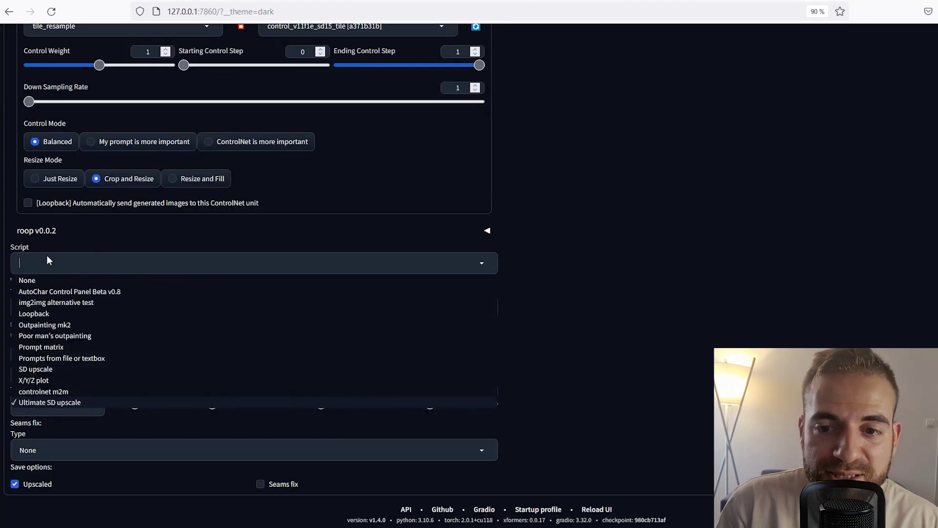
left_click(40, 404)
left_click(111, 314)
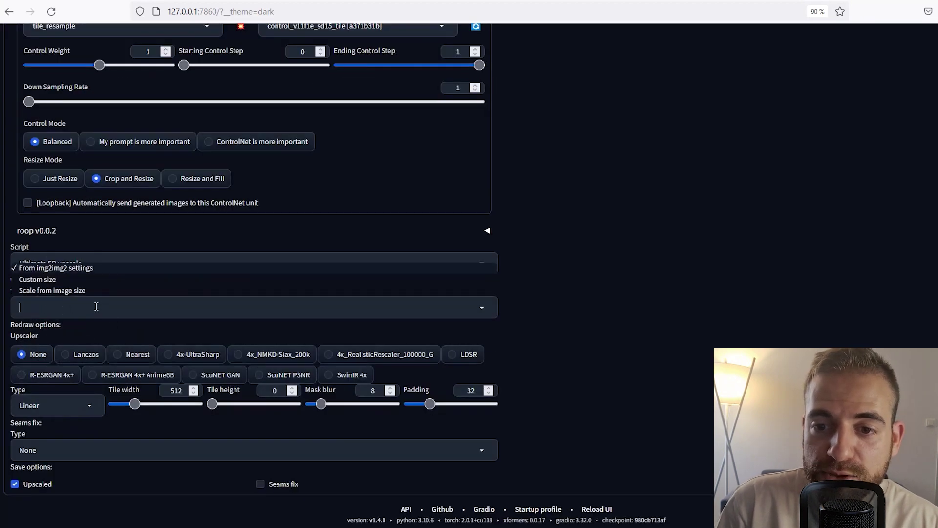
left_click(787, 306)
left_click(42, 304)
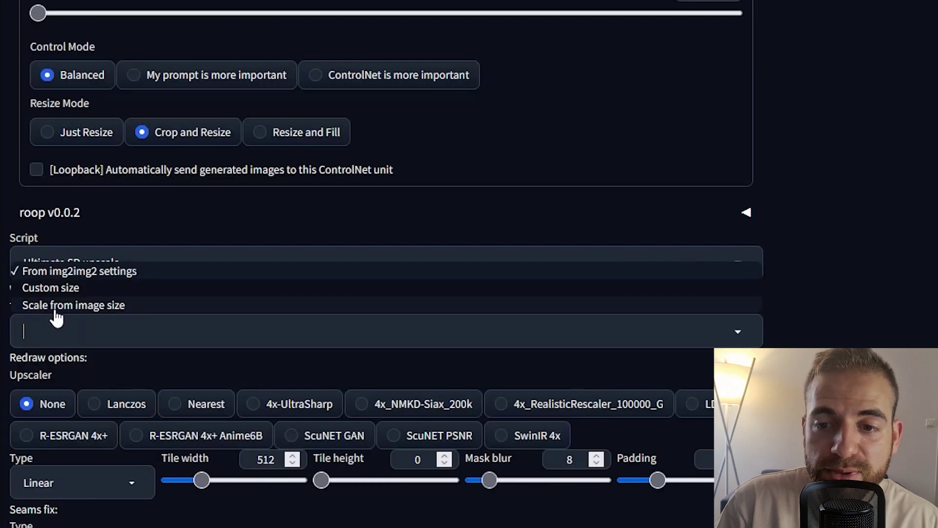
left_click(155, 307)
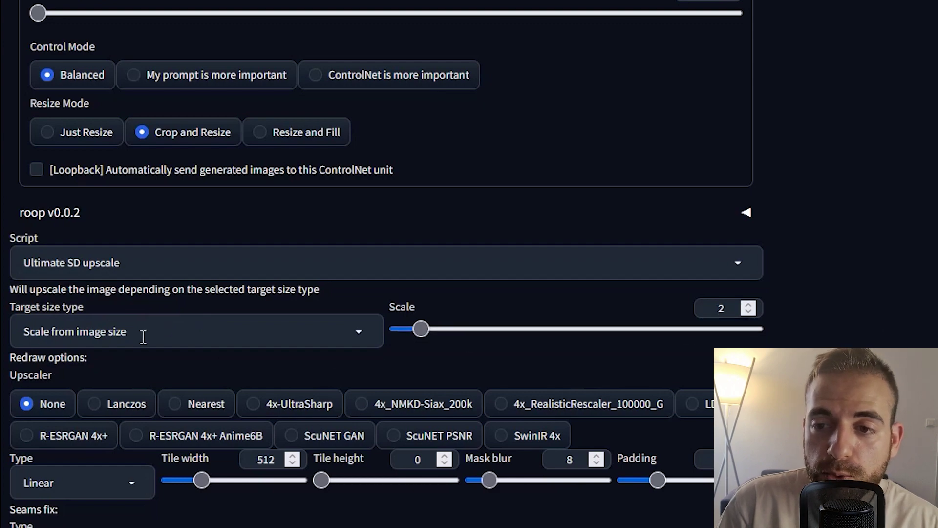
- Keep the Ultimate SD upscale scale at 2 and choose the 4x_NMKD-Siax_200k upscaler
scroll(245, 328, "up", 15)
scroll(264, 196, "up", 3)
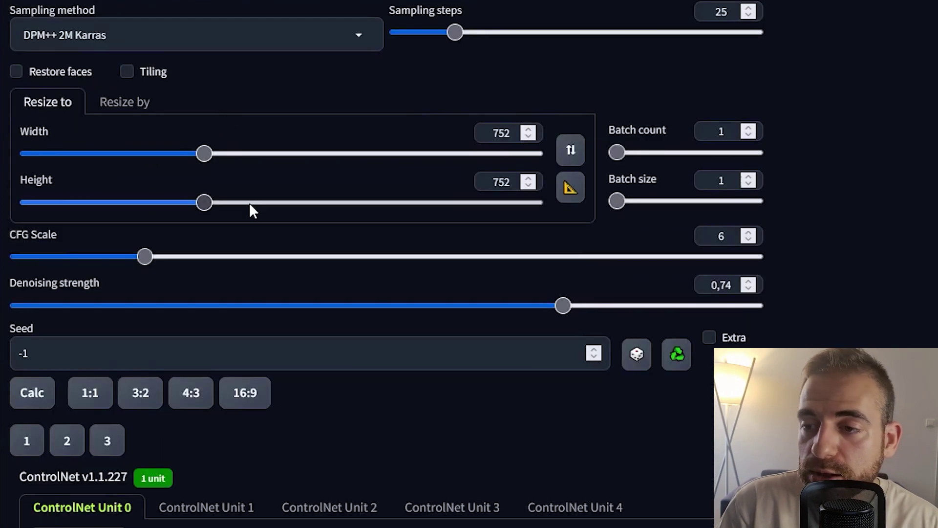
scroll(336, 189, "down", 8)
scroll(644, 218, "down", 5)
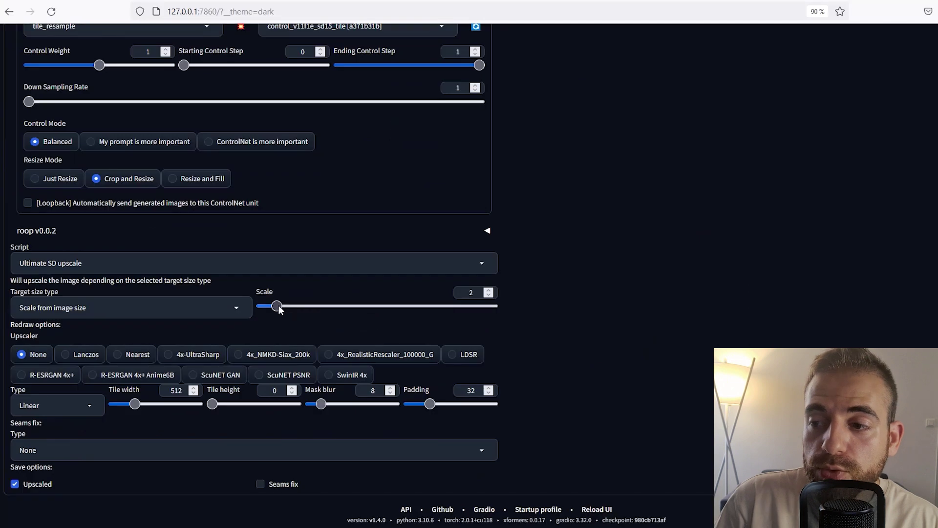
mouse_move(281, 307)
left_mouse_down()
mouse_move(426, 308)
mouse_move(276, 313)
left_mouse_up()
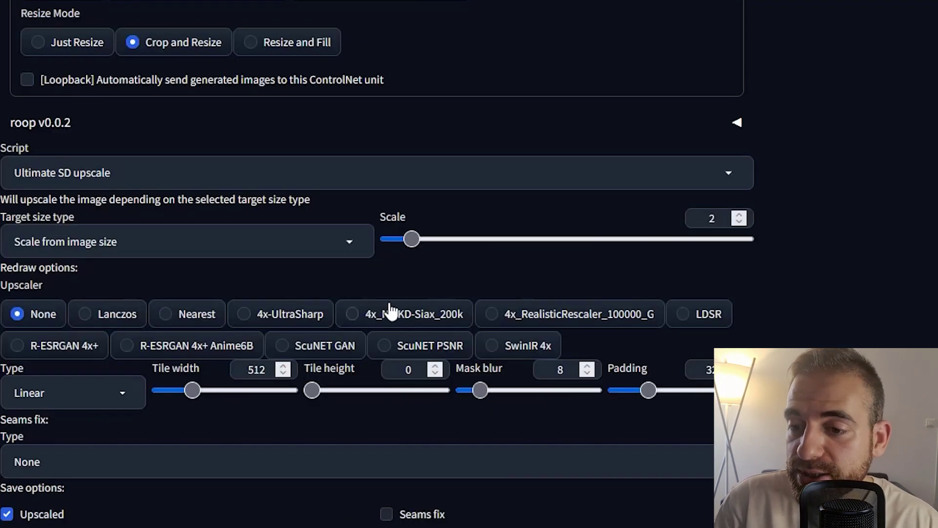
left_click(353, 314)
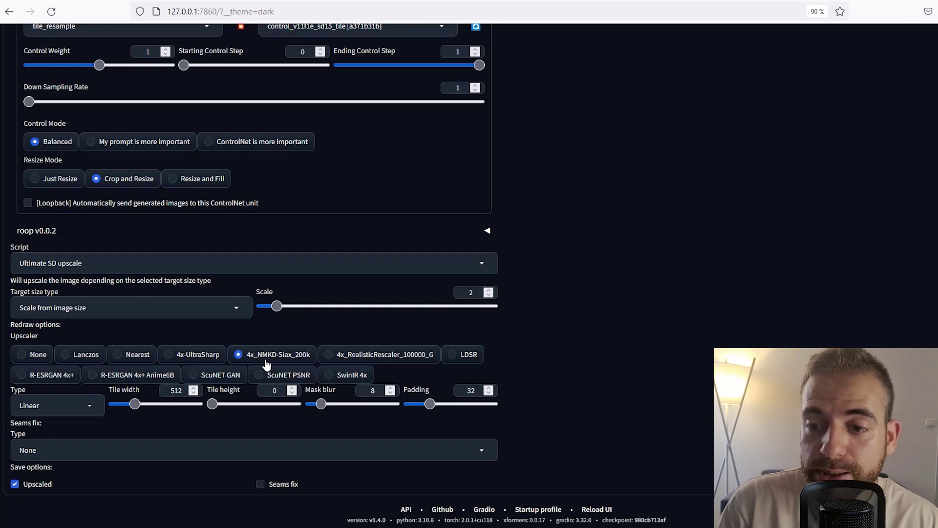
- Switch to File Explorer, inspect the three .pth upscalers in stable-diffusion-webui's models/ESRGAN folder, and return to the web UI
left_click(157, 527)
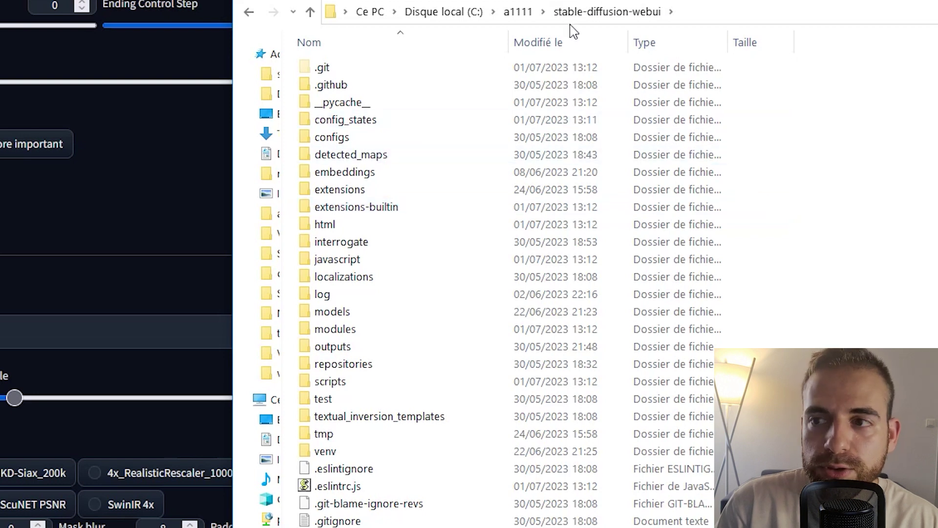
double_click(346, 317)
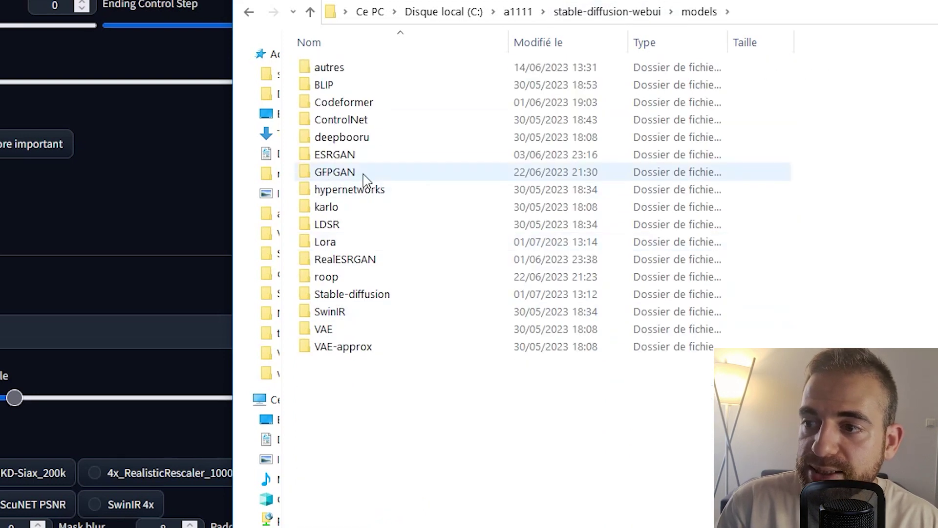
double_click(327, 157)
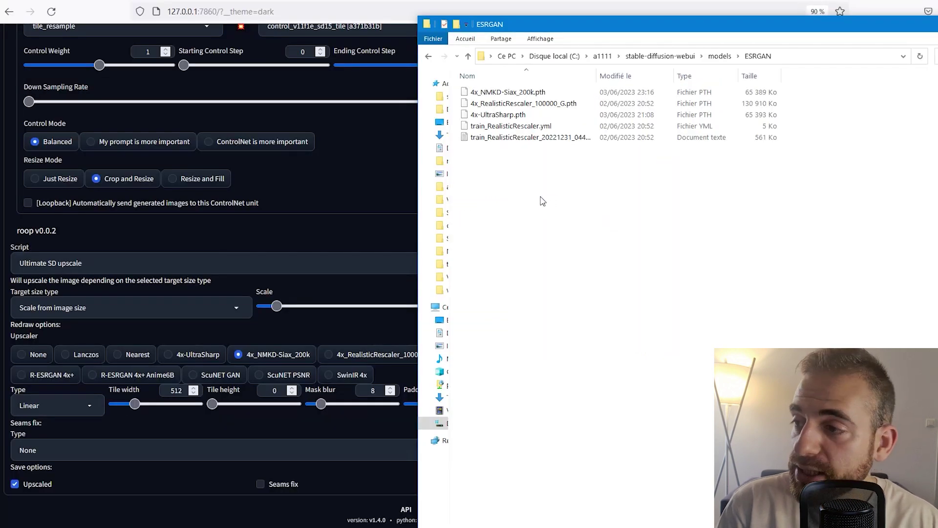
left_click(533, 114, "shift")
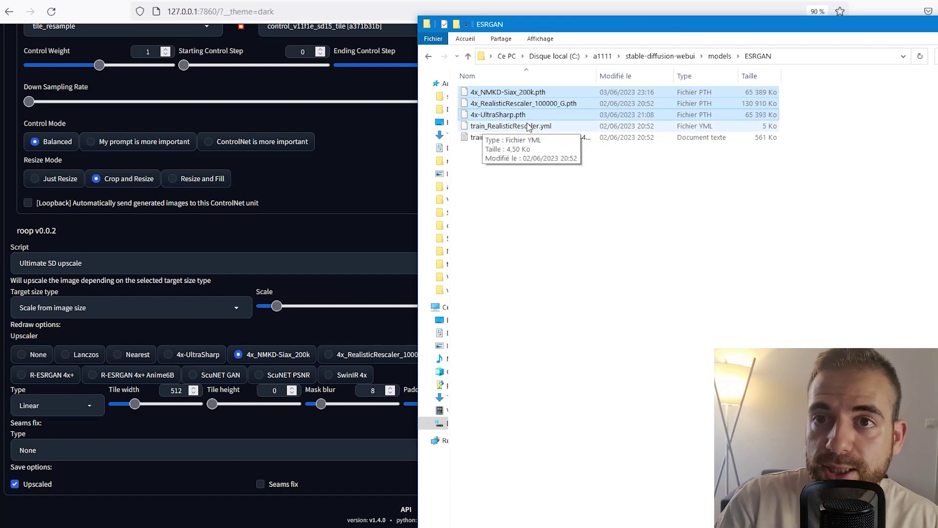
left_click(631, 168)
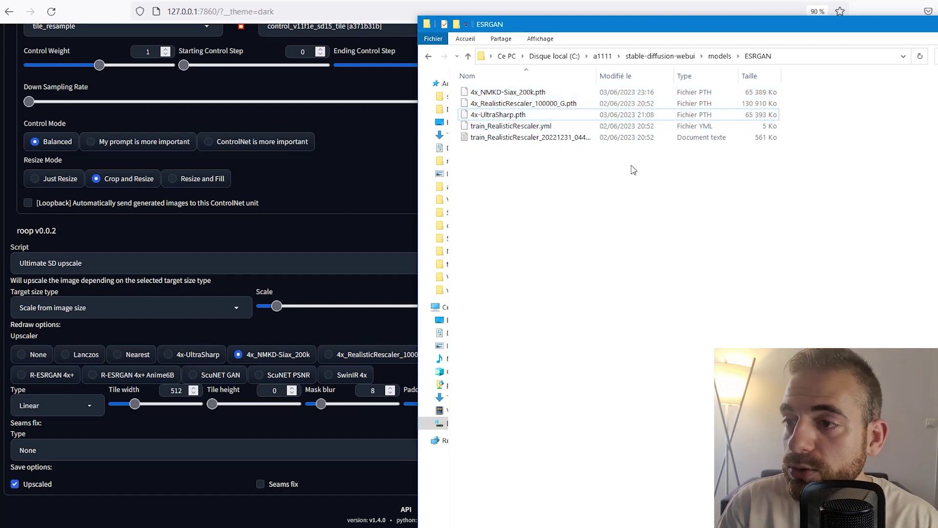
left_click(136, 419)
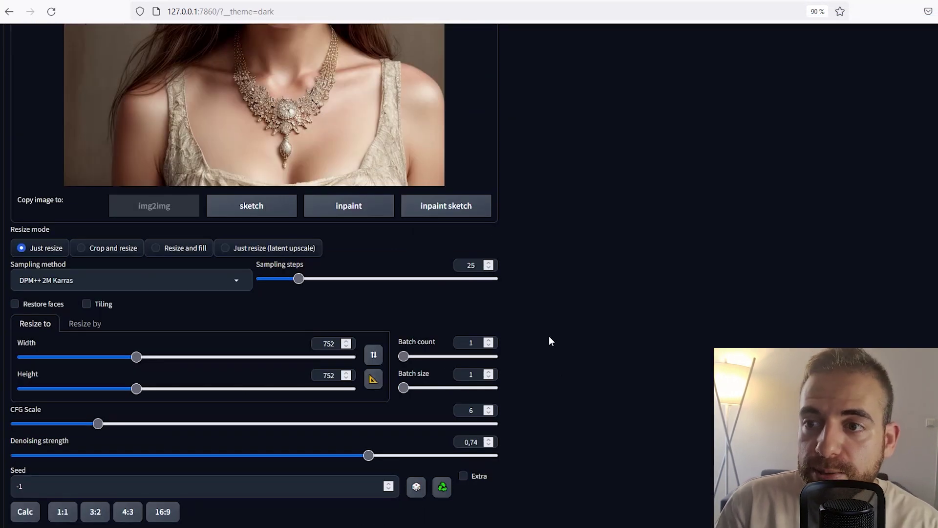
- Set the img2img denoising strength to 0.7 and collapse the ControlNet section
scroll(549, 337, "down", 6)
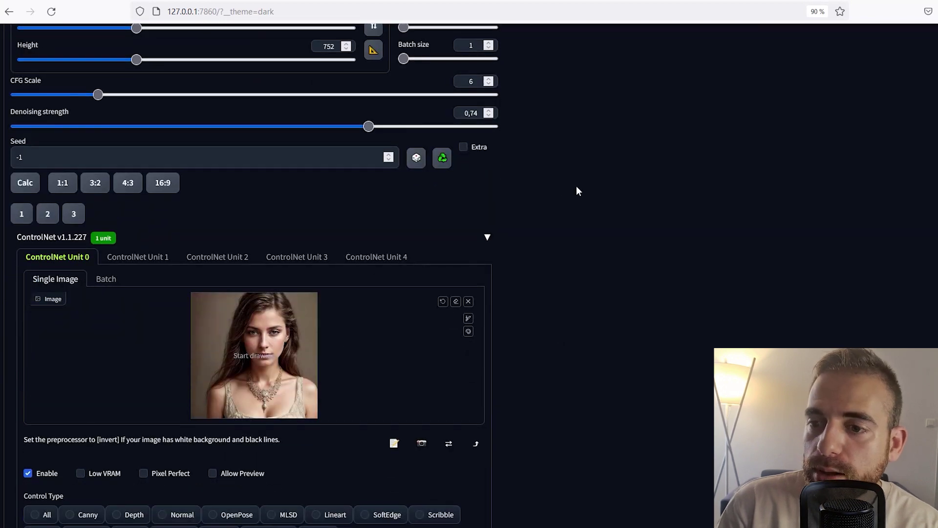
scroll(576, 190, "up", 3)
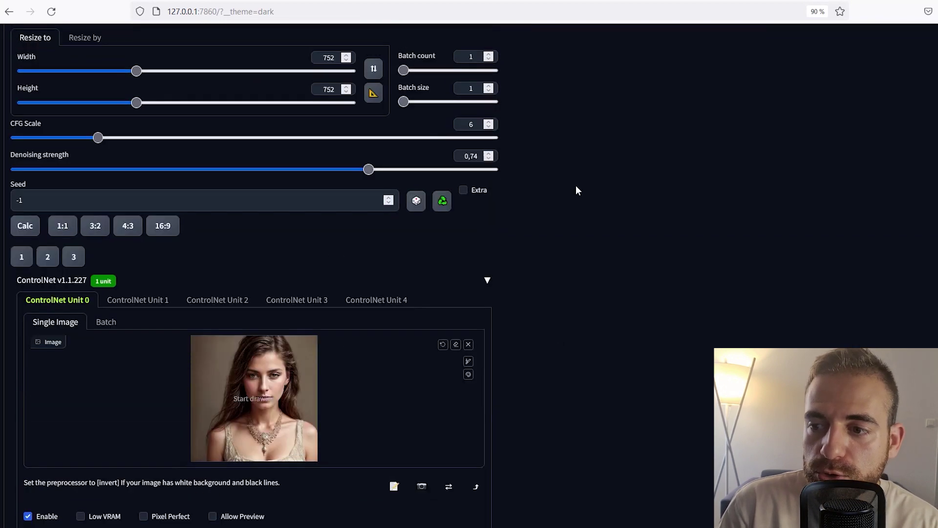
left_click_drag(368, 289, 350, 291)
scroll(603, 309, "down", 4)
scroll(576, 309, "up", 3)
scroll(624, 285, "down", 3)
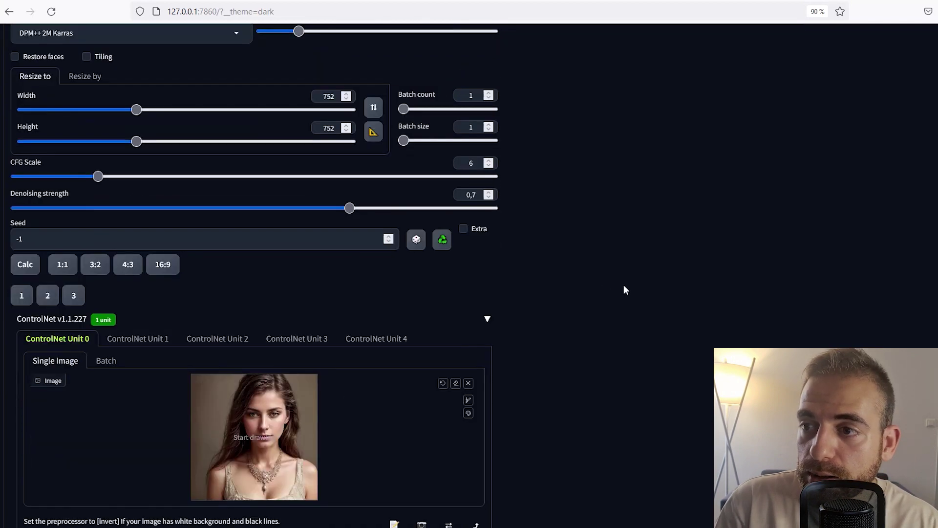
scroll(367, 355, "up", 3)
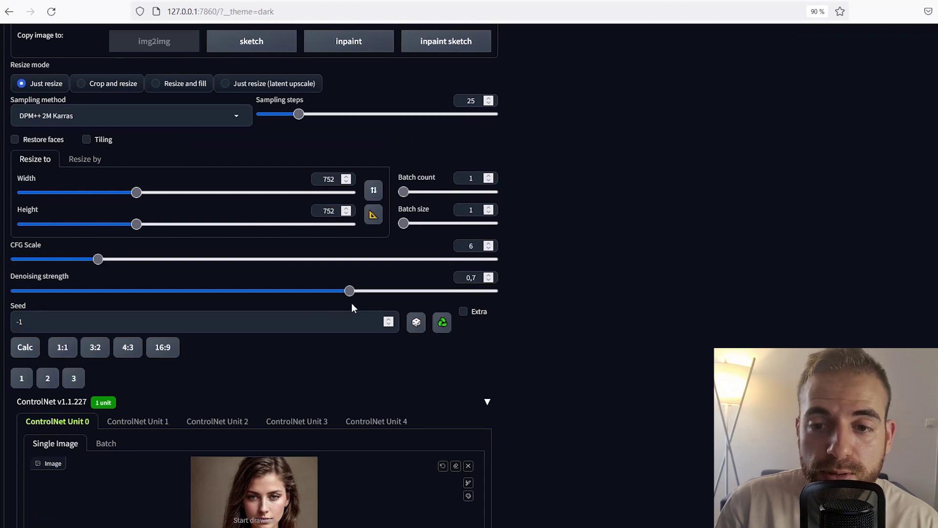
scroll(353, 307, "down", 3)
left_click(487, 237)
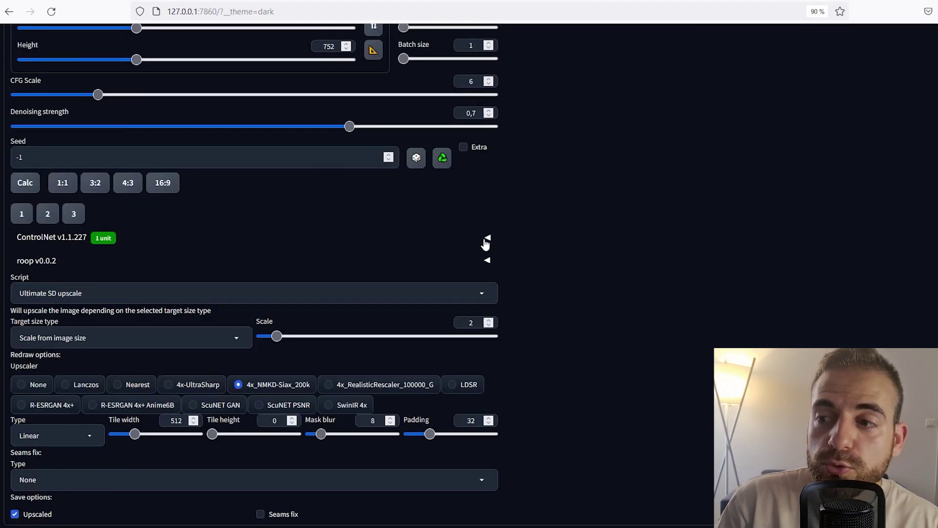
- Lower the img2img denoising strength to 0.22
scroll(510, 230, "up", 4)
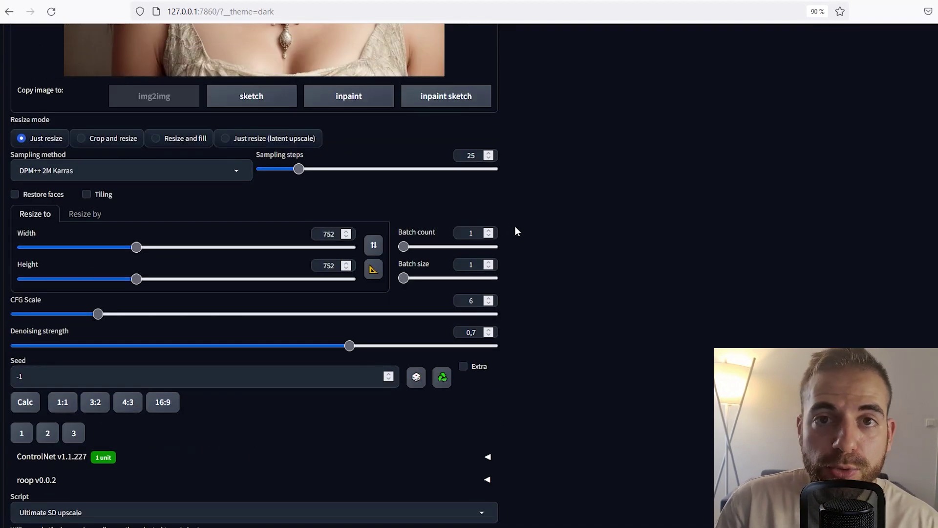
scroll(83, 274, "down", 2)
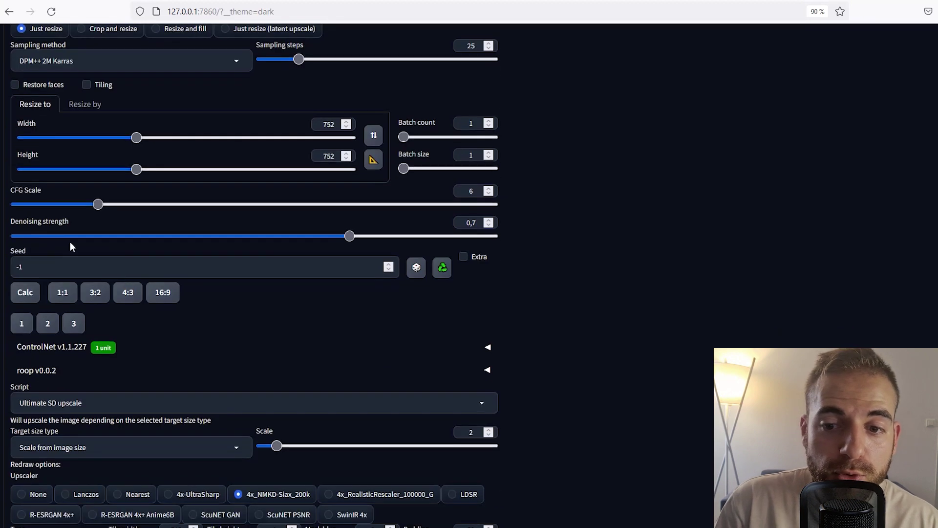
scroll(81, 361, "down", 1)
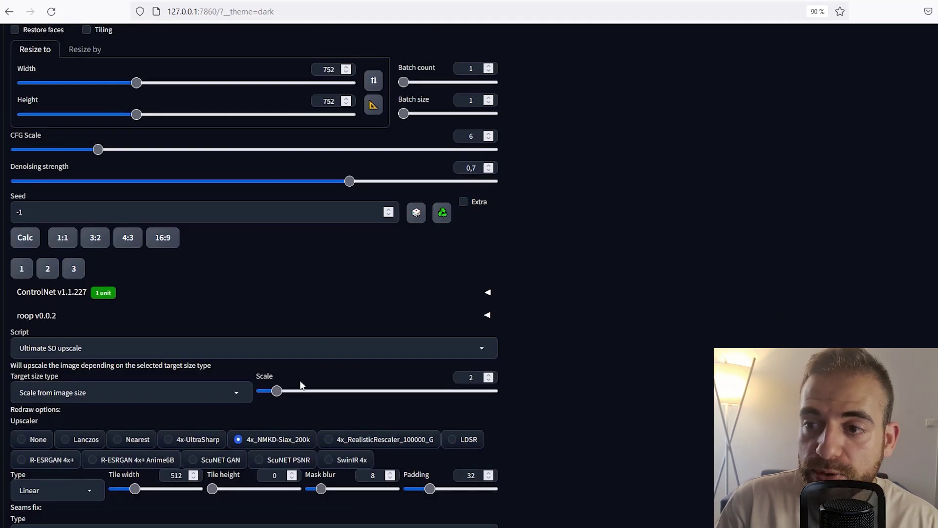
left_click_drag(362, 181, 108, 191)
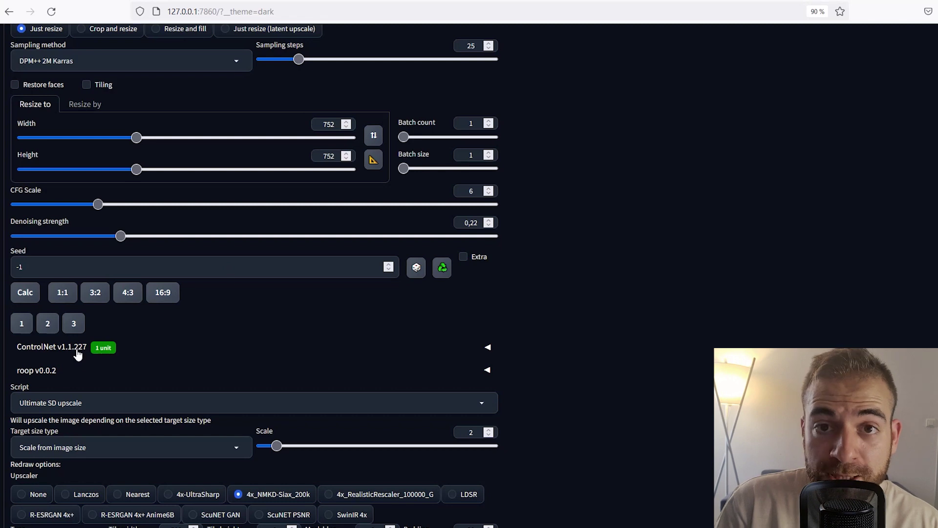
- Expand the ControlNet section and raise the img2img denoising strength to 0.77
left_click(77, 353)
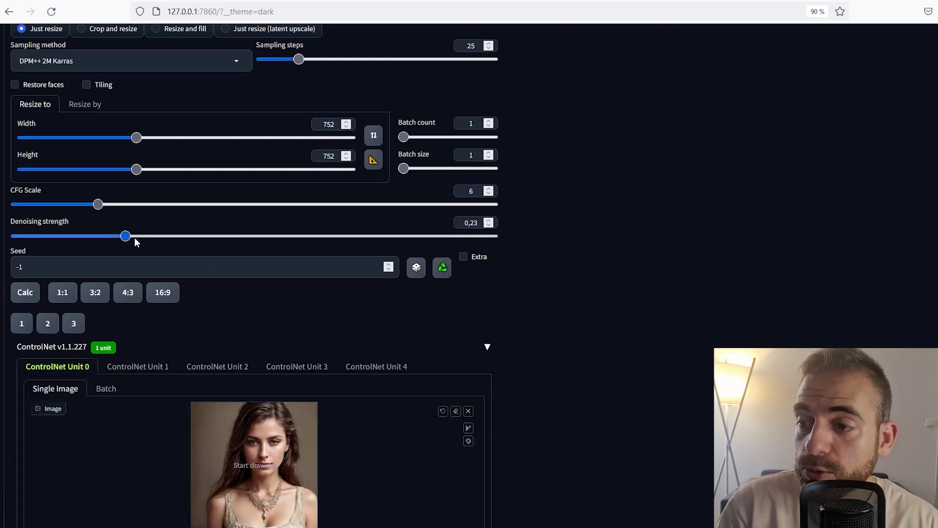
left_click_drag(134, 238, 385, 223)
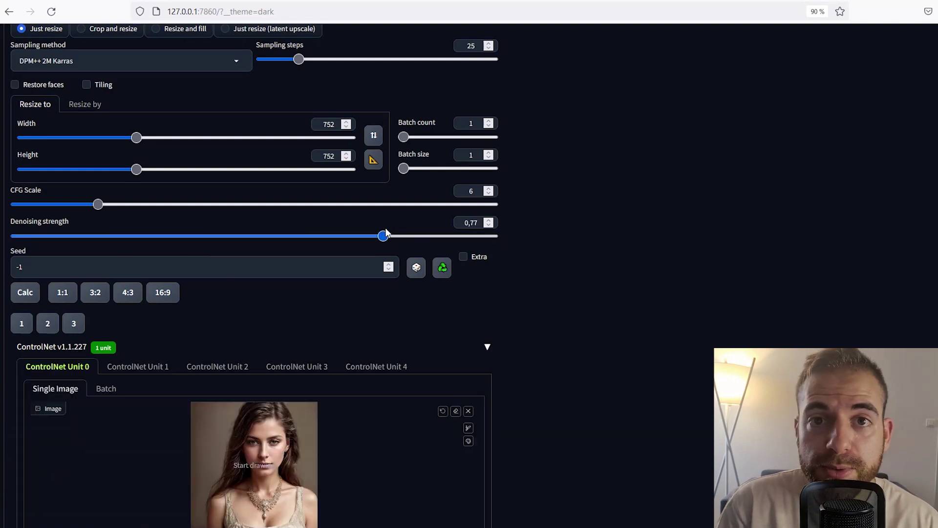
left_click_drag(386, 233, 383, 236)
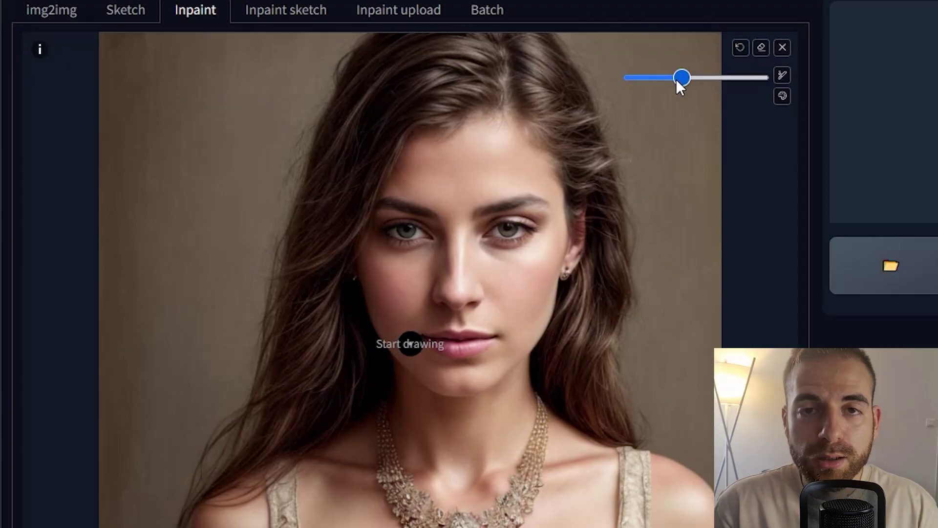
- Reduce the Inpaint brush size and paint grid lines over the portrait to divide it into tiles
left_click_drag(676, 84, 658, 78)
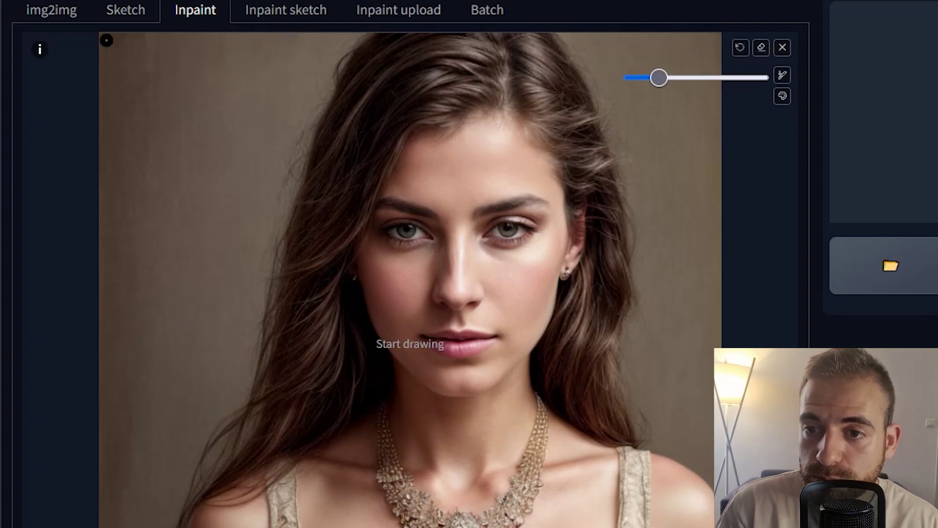
mouse_move(103, 38)
left_mouse_down()
mouse_move(351, 43)
mouse_move(325, 160)
mouse_move(327, 229)
mouse_move(307, 243)
mouse_move(99, 262)
left_mouse_up()
mouse_move(350, 37)
left_mouse_down()
mouse_move(576, 131)
mouse_move(506, 240)
mouse_move(700, 247)
left_mouse_up()
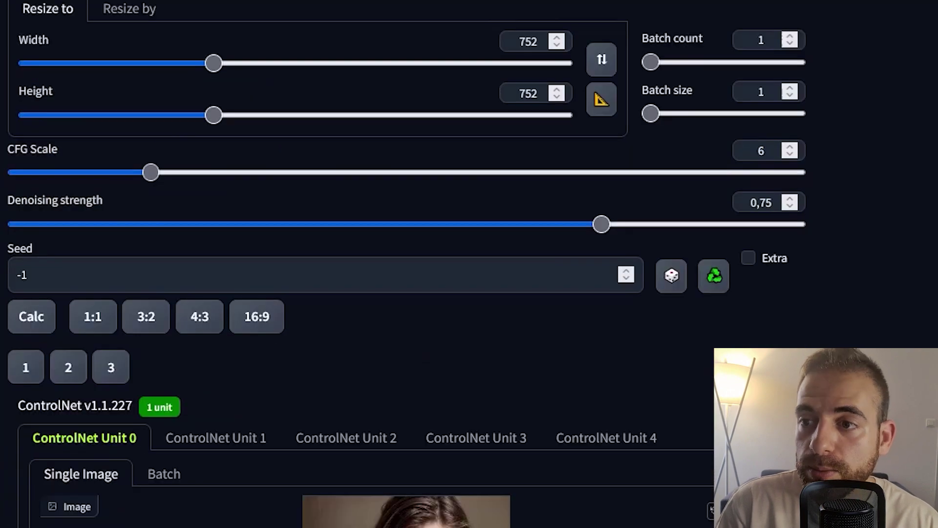
scroll(405, 264, "up", 15)
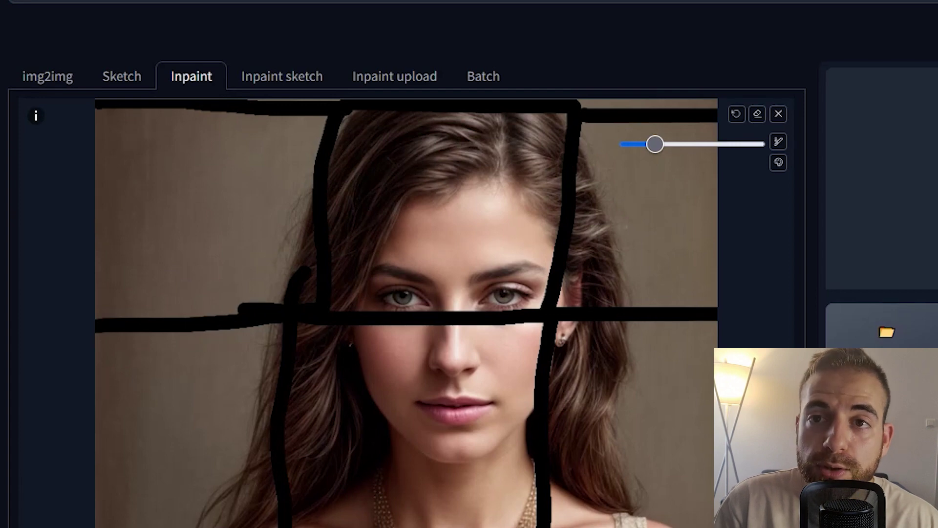
scroll(406, 264, "down", 2)
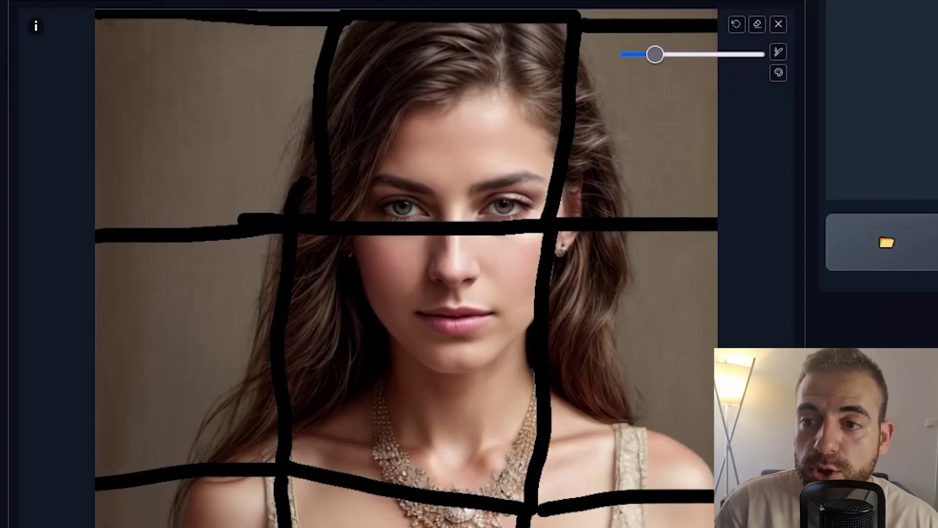
scroll(418, 147, "up", 2)
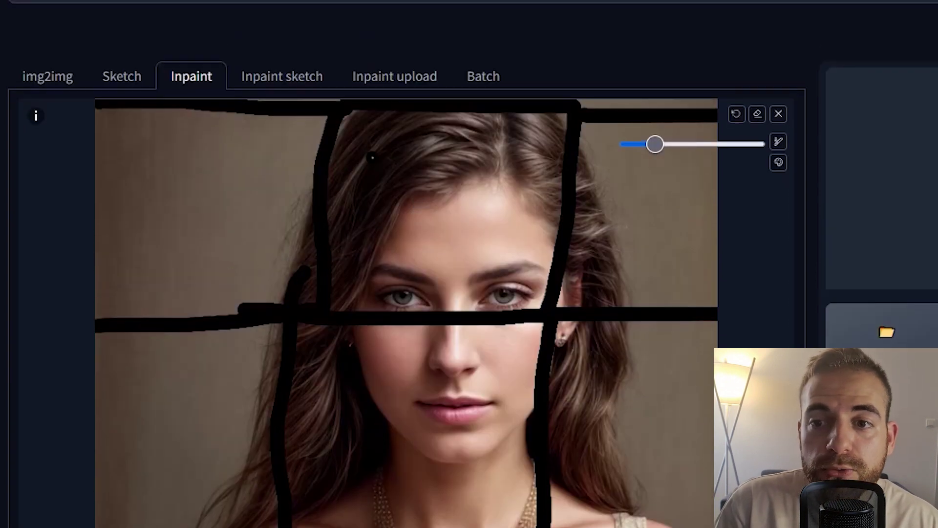
scroll(238, 175, "down", 2)
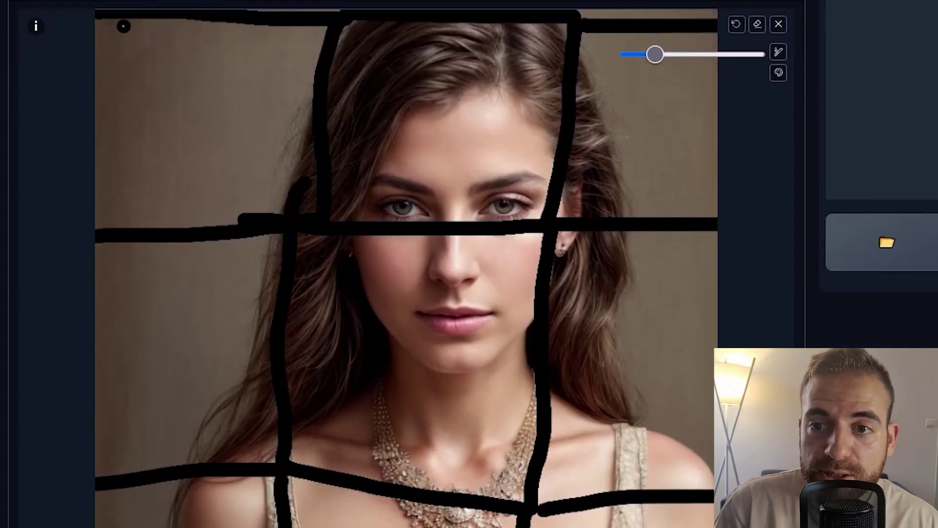
- Hatch the portrait's upper-left tile and paint arrows from it toward the upper-middle, upper-right and middle-right tiles
left_click_drag(125, 26, 110, 45)
left_click_drag(182, 34, 96, 107)
left_click_drag(250, 48, 117, 165)
left_click_drag(260, 107, 181, 195)
mouse_move(295, 157)
left_mouse_down()
mouse_move(259, 193)
mouse_move(208, 218)
left_mouse_up()
mouse_move(292, 63)
left_mouse_down()
mouse_move(443, 50)
mouse_move(473, 74)
left_mouse_up()
mouse_move(482, 48)
left_mouse_down()
mouse_move(484, 125)
mouse_move(467, 123)
left_mouse_up()
left_click_drag(386, 61, 666, 152)
mouse_move(675, 103)
left_mouse_down()
mouse_move(700, 156)
mouse_move(648, 173)
left_mouse_up()
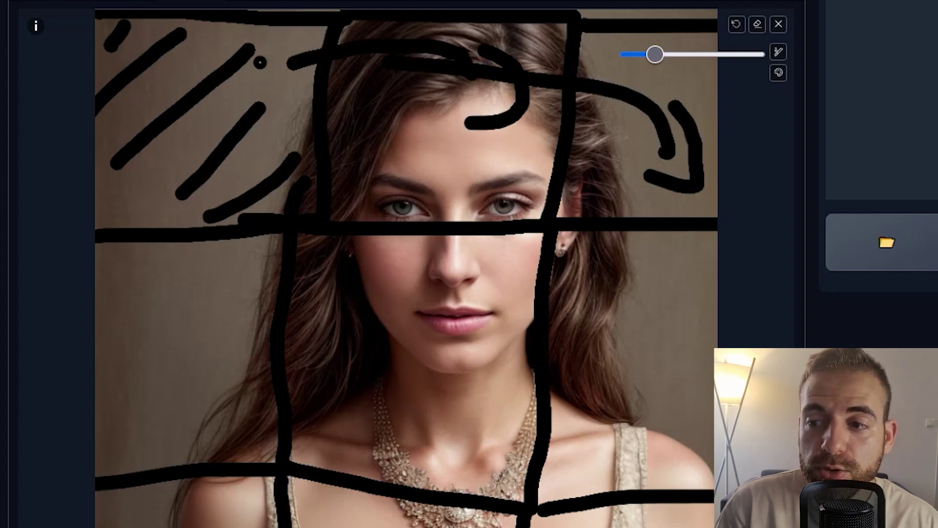
left_click_drag(299, 78, 605, 333)
left_click_drag(629, 299, 550, 350)
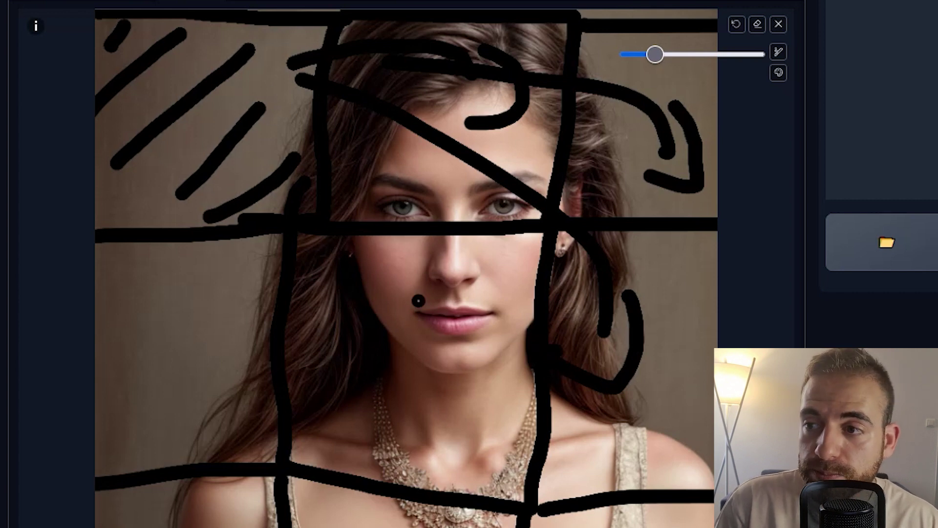
- Undo the last four brush strokes, removing the arrows toward the upper-right and middle-right tiles
left_click(736, 24)
left_click(736, 24)
left_click(737, 23)
left_click(736, 24)
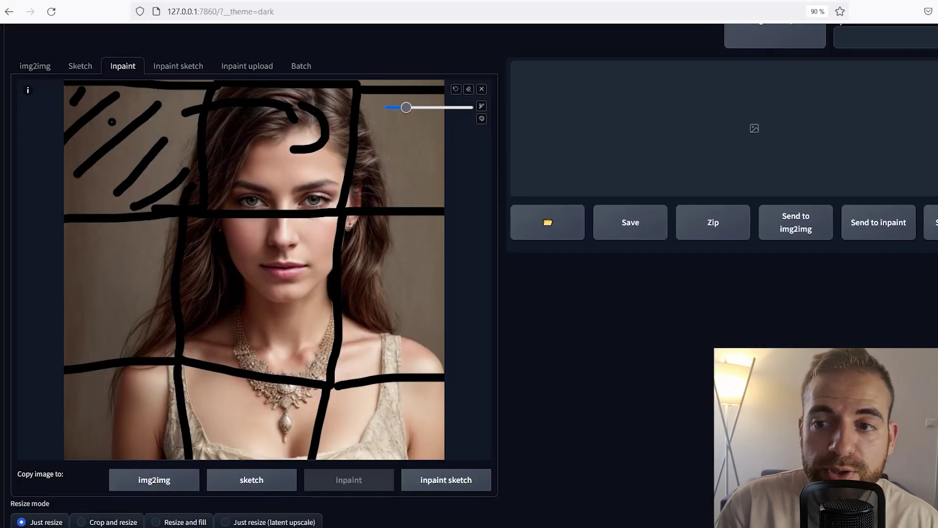
- Scribble over the portrait's upper-left and upper-middle tiles, and clear all brush strokes from the Inpaint canvas
left_click_drag(112, 121, 142, 149)
left_click_drag(267, 113, 216, 170)
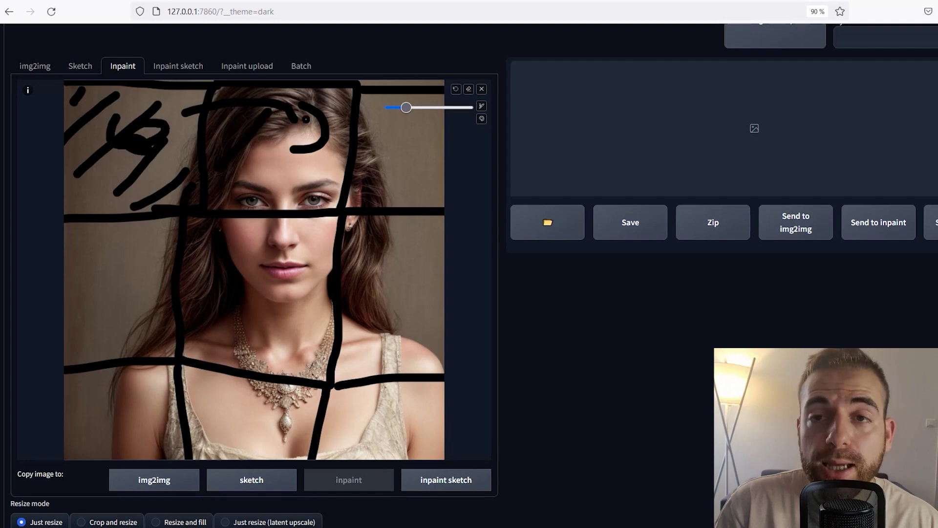
left_click_drag(310, 119, 239, 185)
left_click_drag(320, 147, 265, 208)
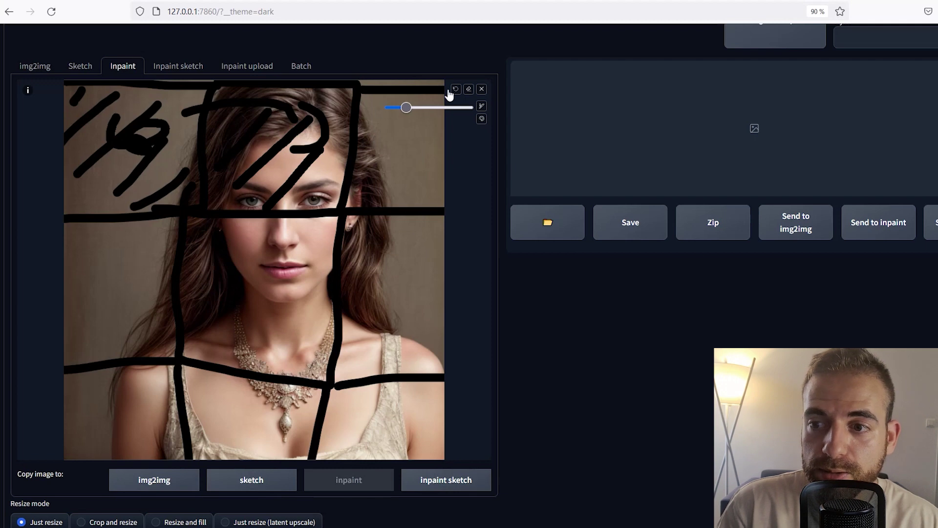
left_click(469, 89)
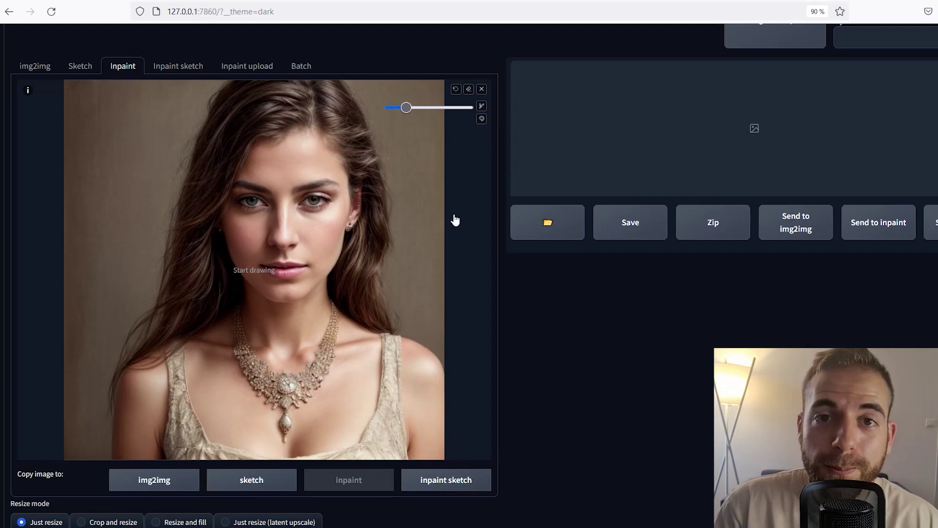
- Disable ControlNet Unit 0 and collapse the ControlNet section
scroll(523, 279, "down", 10)
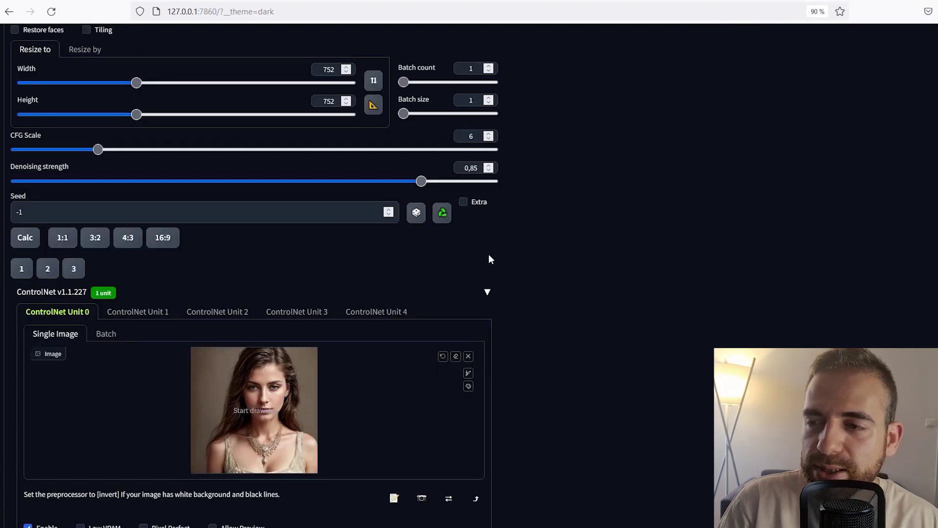
scroll(80, 288, "down", 2)
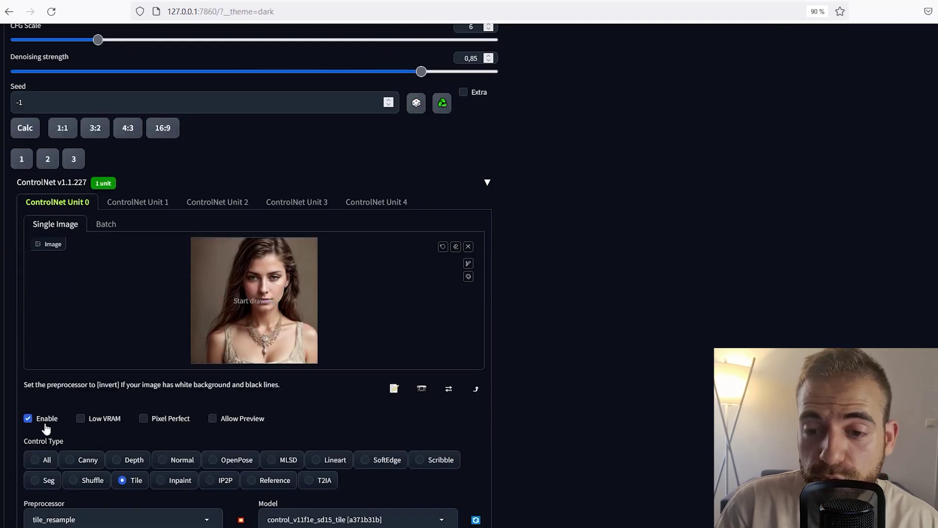
left_click(45, 427)
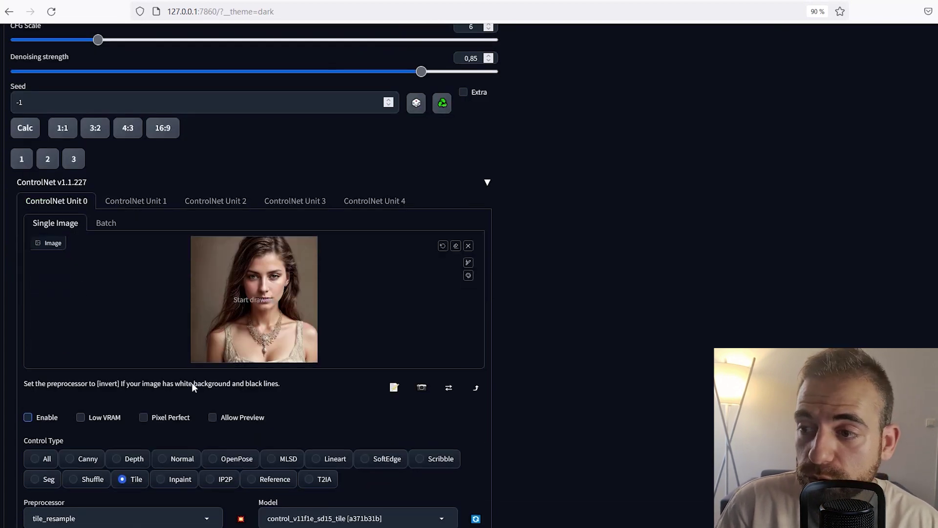
left_click(487, 184)
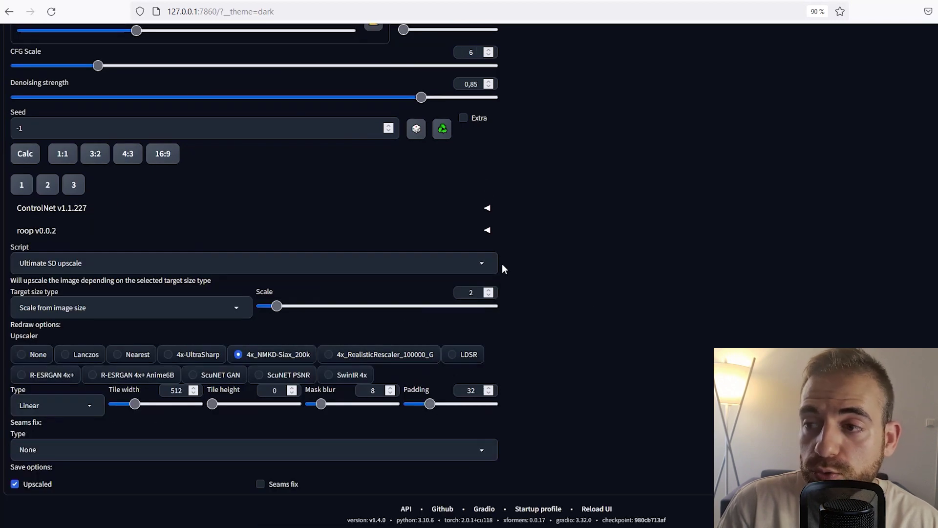
- Return to the img2img source image and generate the Ultimate SD upscale without ControlNet
scroll(513, 320, "up", 15)
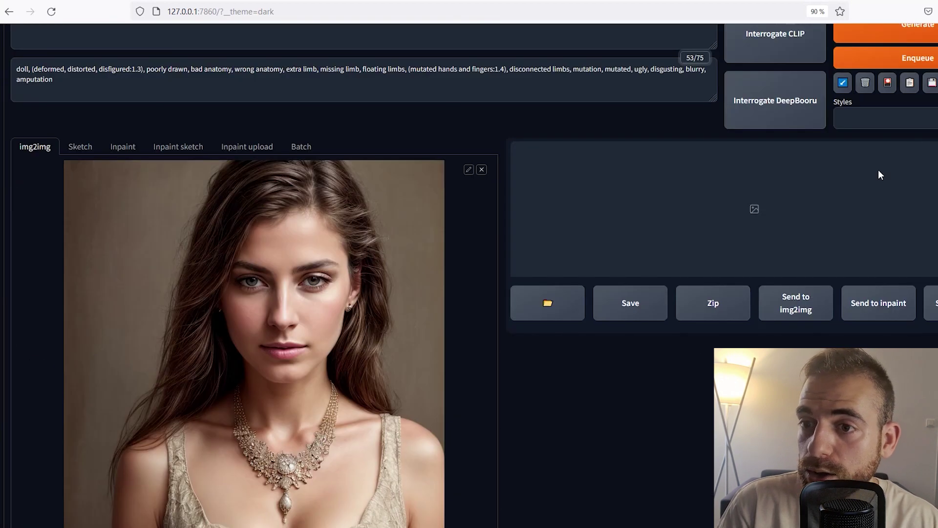
scroll(879, 170, "up", 2)
left_click(904, 122)
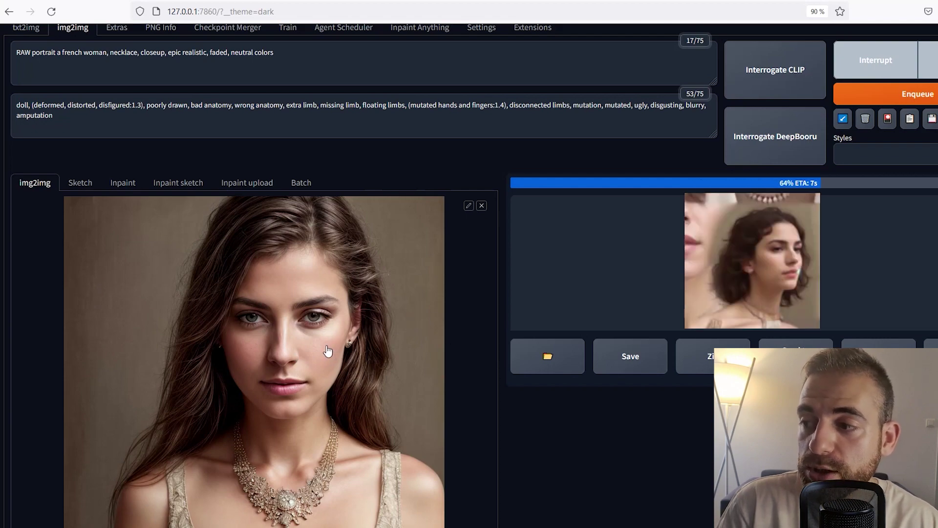
scroll(333, 353, "down", 10)
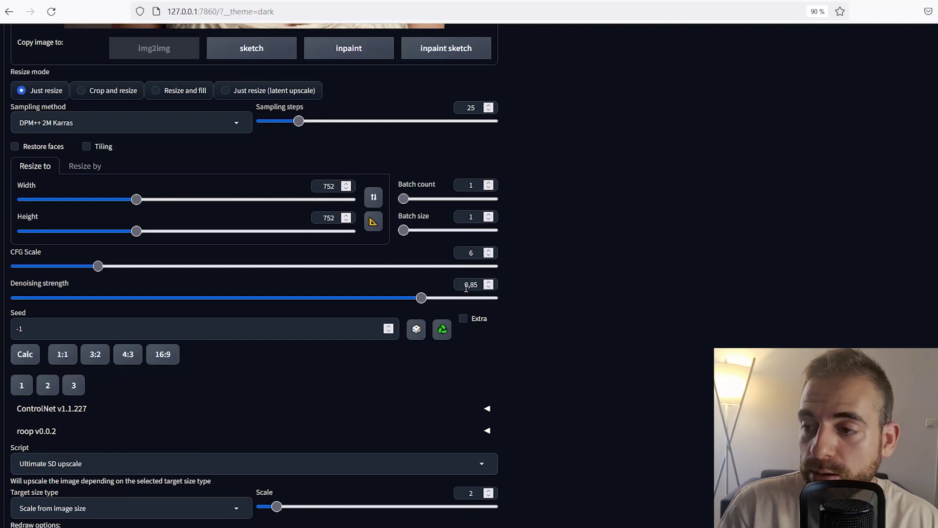
scroll(603, 317, "up", 10)
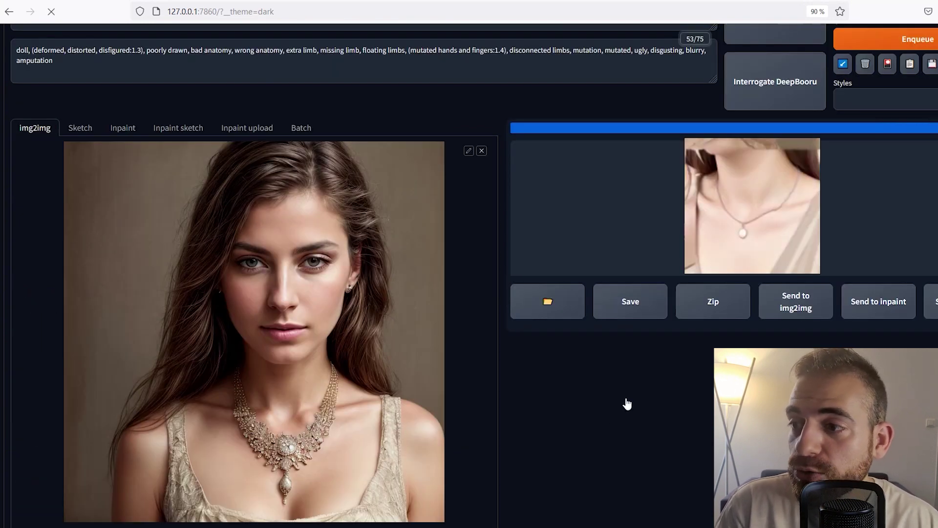
left_click(617, 220)
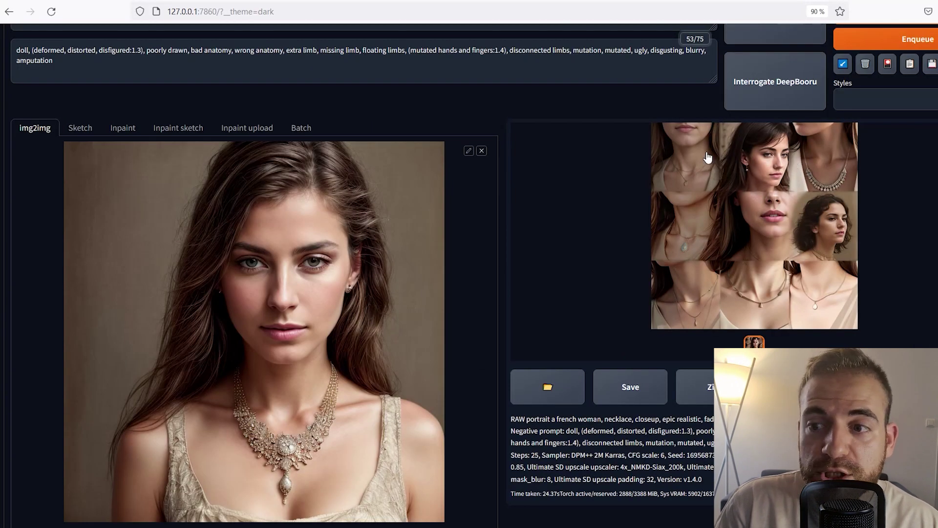
- Lower the img2img denoising strength substantially and generate the upscale again without ControlNet
scroll(707, 156, "down", 9)
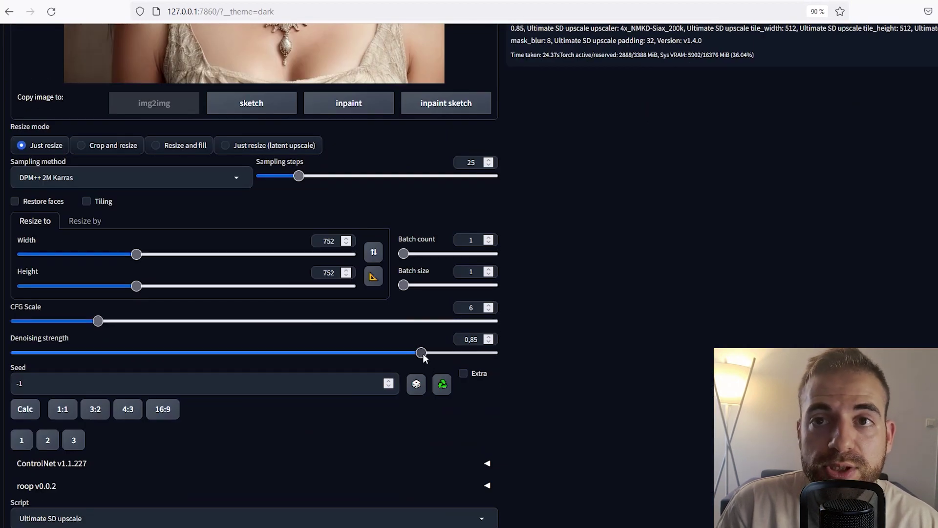
left_click_drag(423, 355, 117, 359)
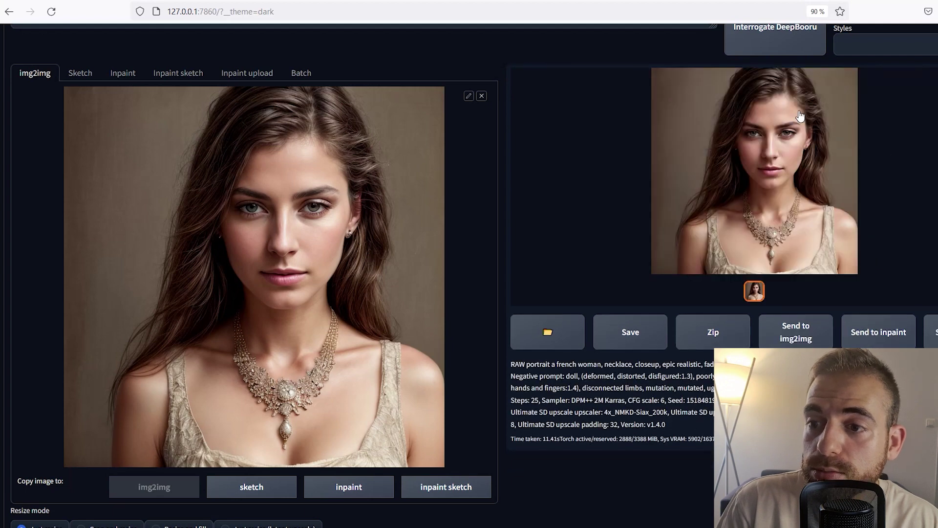
- Open the generated portrait in the full-size viewer and as a standalone image to inspect its detail
left_click(687, 109)
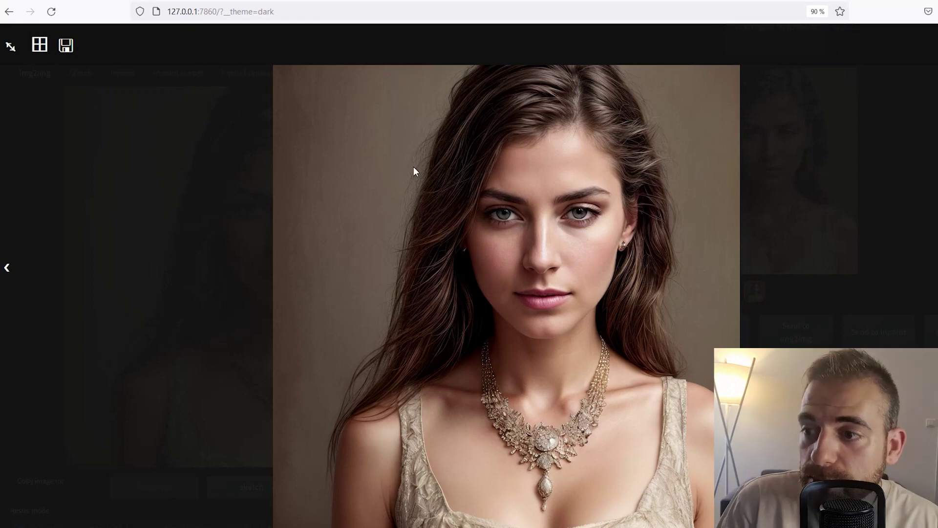
left_click(523, 128)
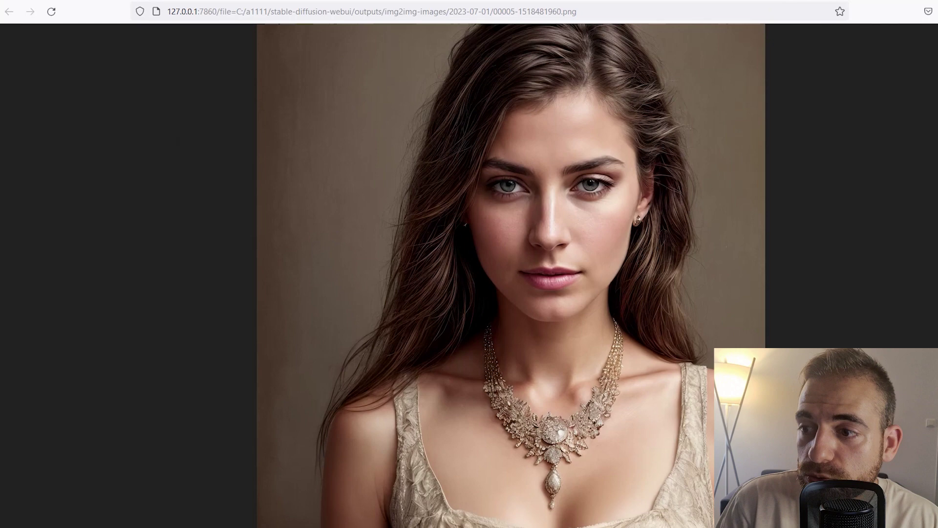
left_click(503, 119)
- Re-enable ControlNet Unit 0 with the Tile control type and set the img2img denoising strength to 0.85
scroll(670, 284, "down", 2)
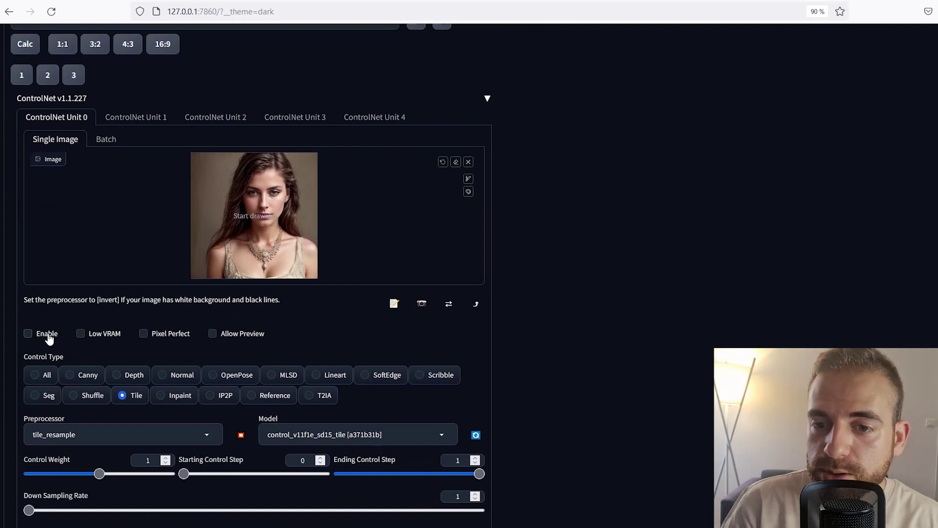
left_click(49, 338)
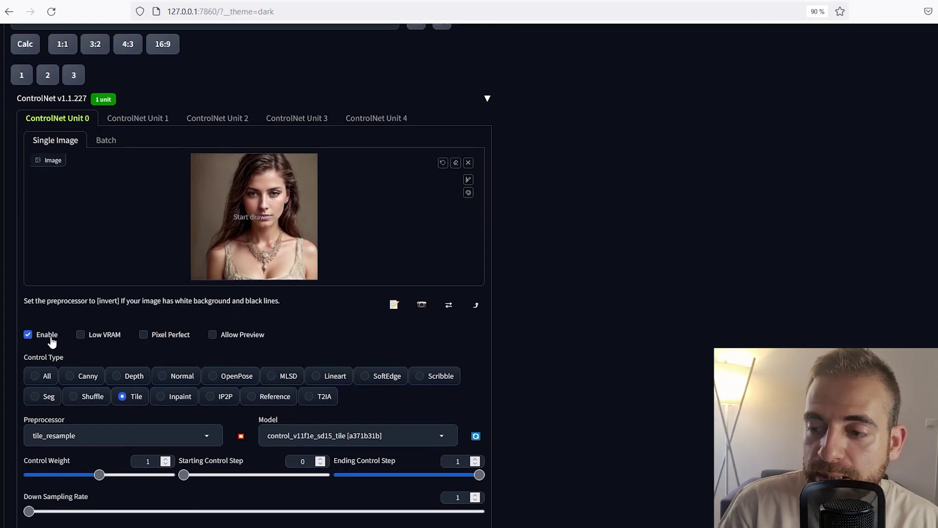
scroll(49, 336, "up", 7)
left_click_drag(115, 317, 423, 318)
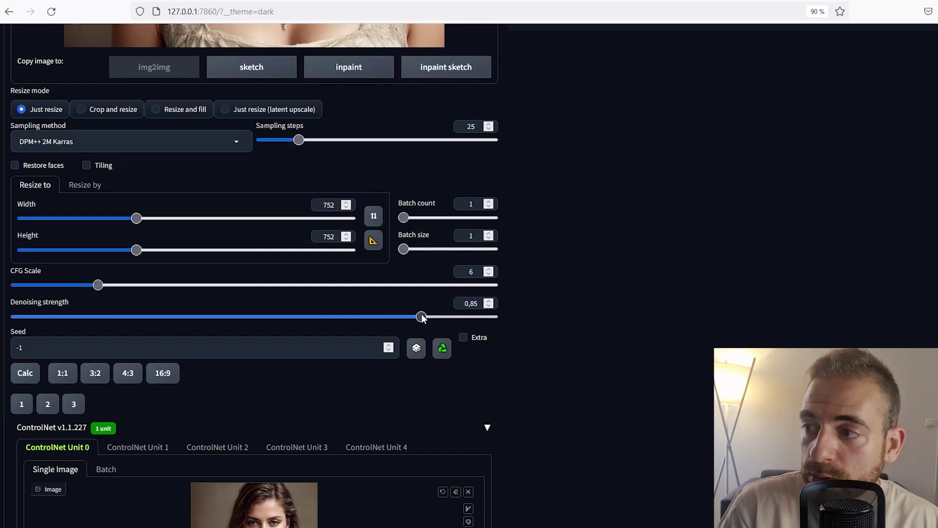
- Check the ControlNet Tile and Ultimate SD upscale settings, and generate the portrait upscale with ControlNet enabled
scroll(589, 342, "up", 10)
scroll(663, 212, "down", 2)
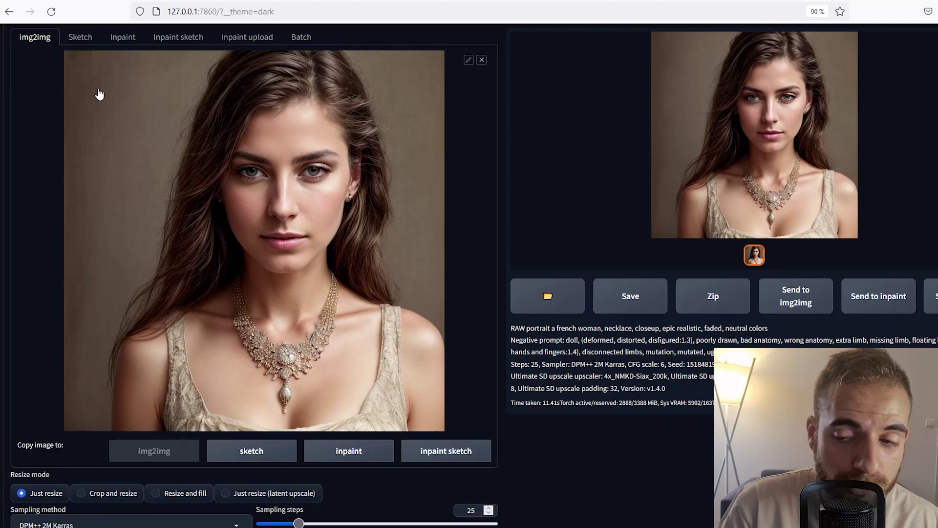
scroll(587, 263, "up", 2)
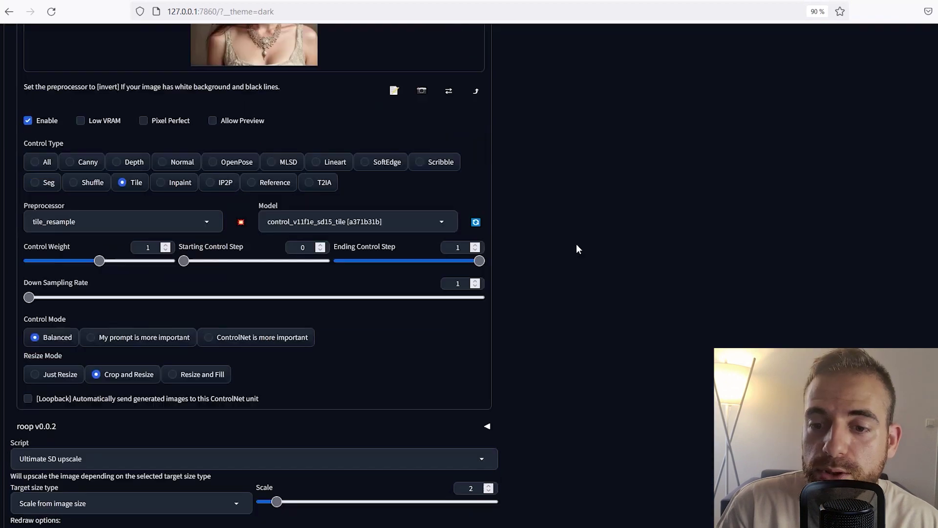
scroll(576, 245, "up", 2)
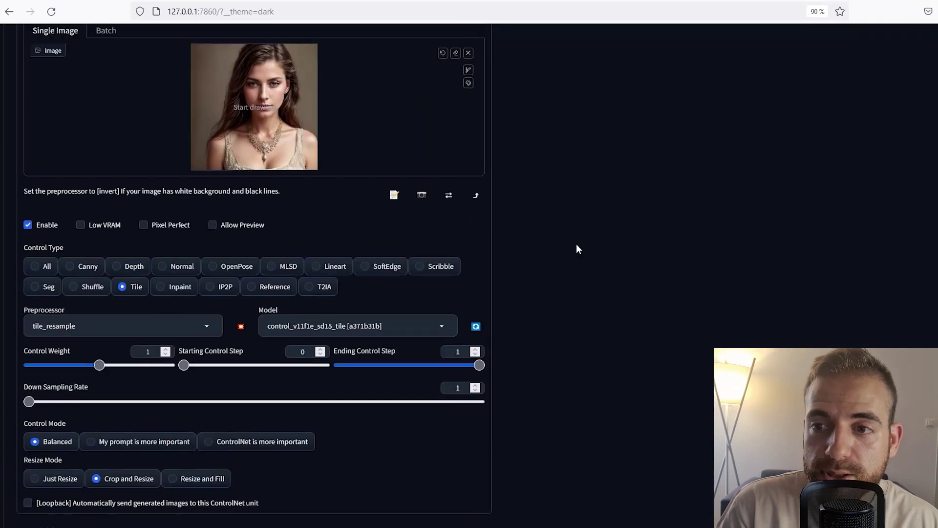
scroll(568, 242, "up", 15)
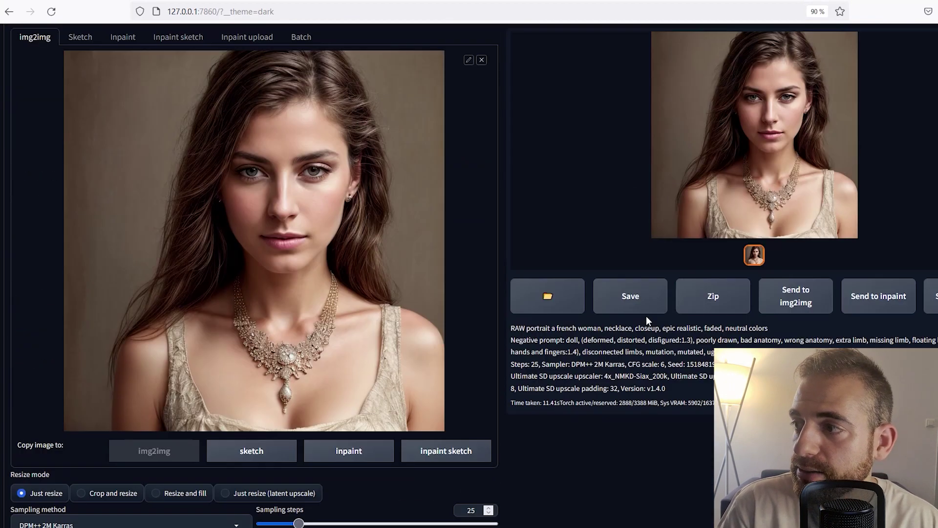
scroll(827, 243, "up", 1)
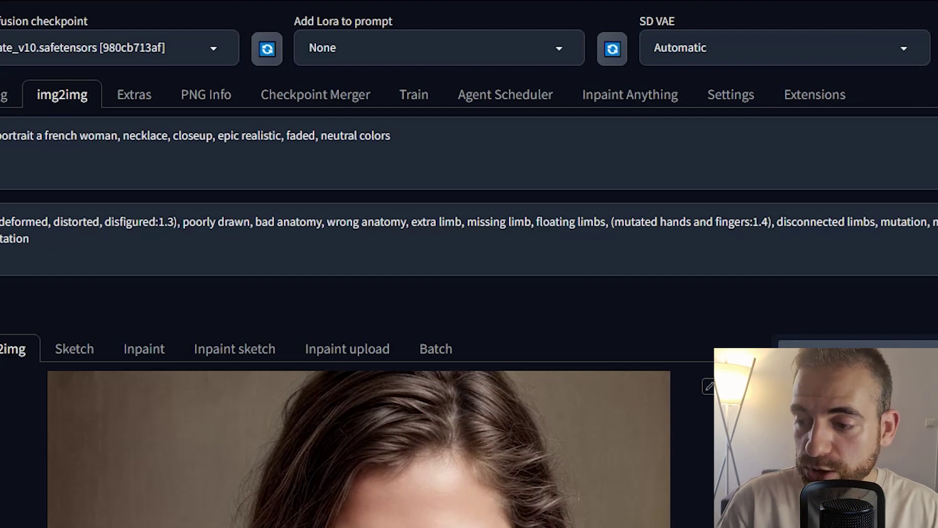
key("alt+Tab")
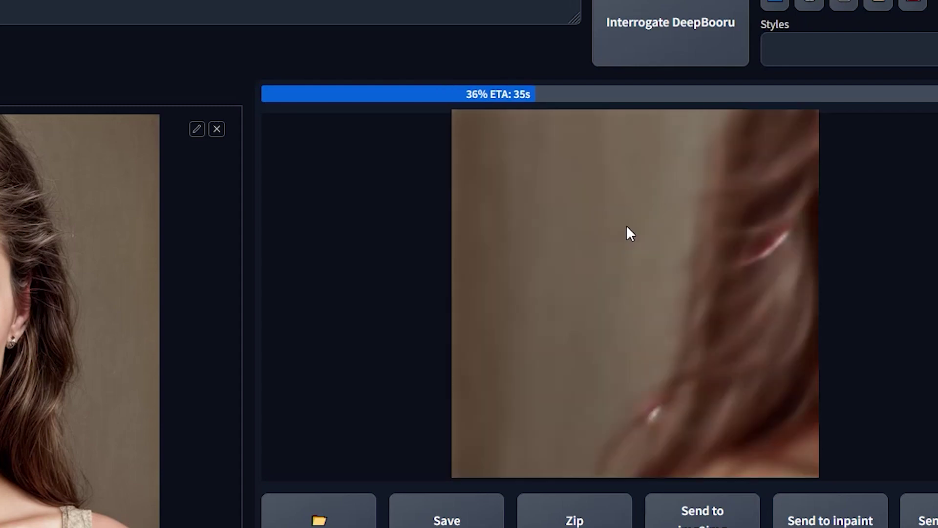
scroll(470, 264, "down", 2)
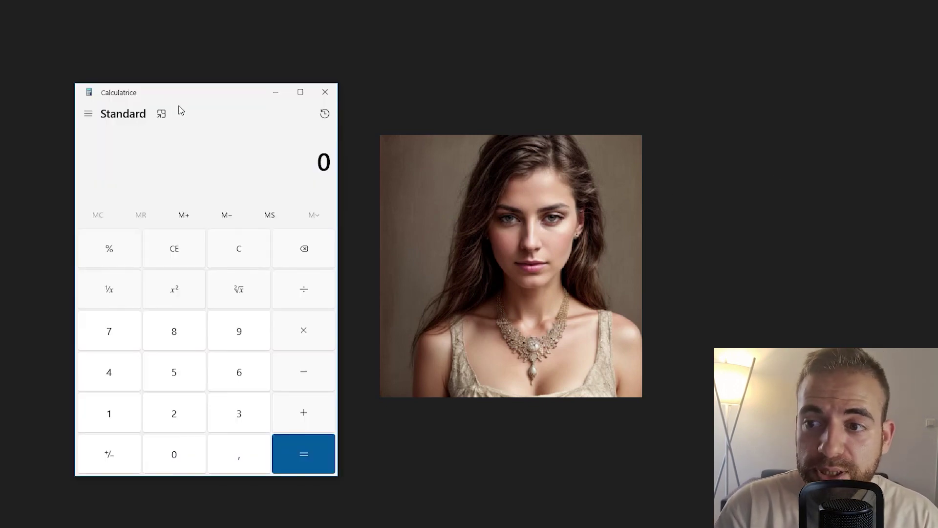
- Calculate the upscale factor as 3840 ÷ 764 in the calculator, and raise the Ultimate SD upscale scale accordingly
type("3840")
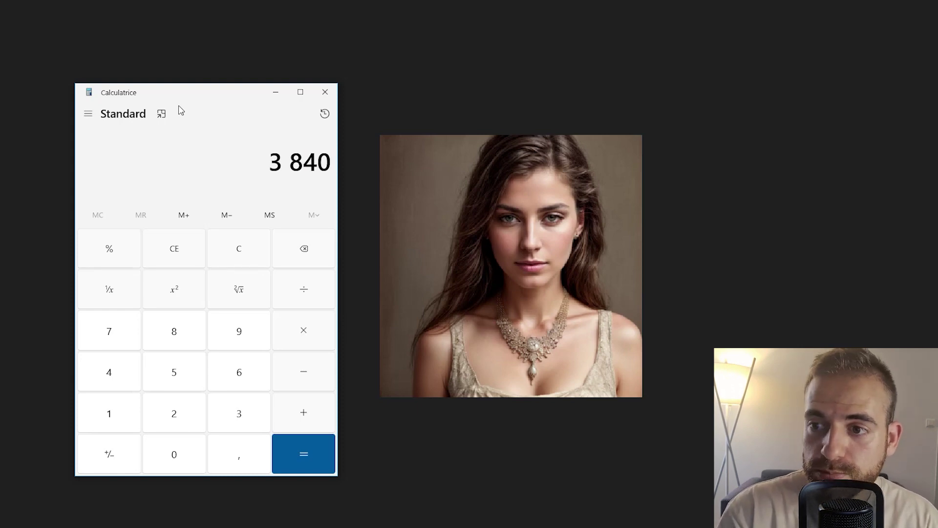
key("slash")
type("764")
key("Return")
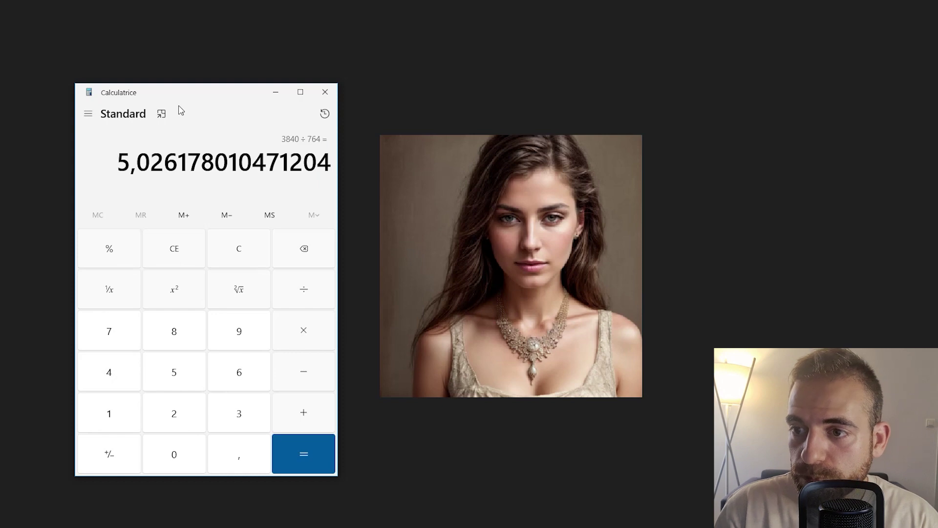
left_click_drag(118, 161, 136, 161)
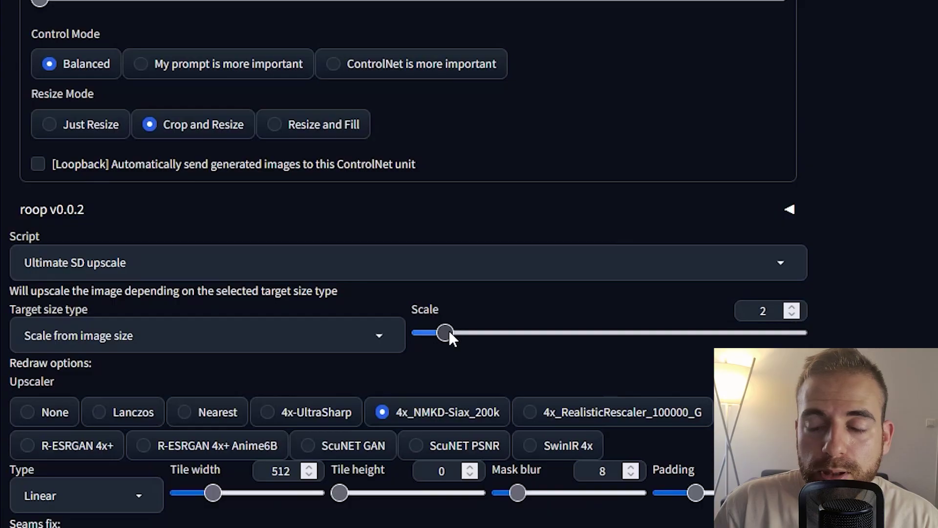
left_click_drag(449, 333, 523, 332)
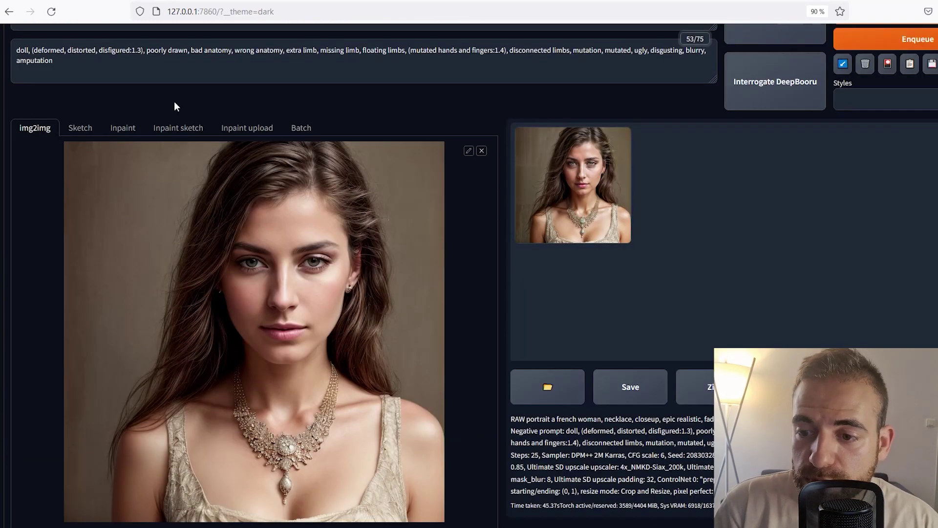
- Review the img2img resize and sampling settings and the ControlNet Unit 0 Tile settings used for the upscale
scroll(248, 152, "down", 4)
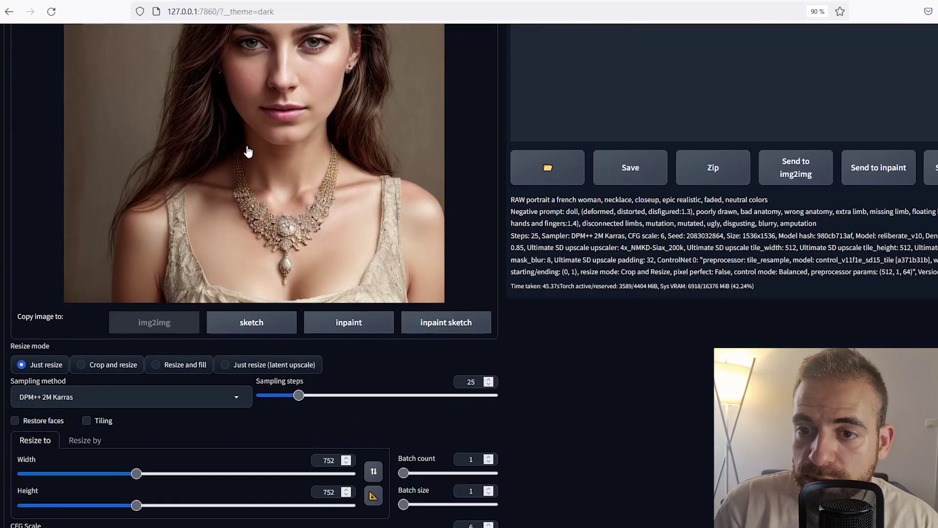
scroll(213, 210, "down", 5)
scroll(241, 186, "down", 7)
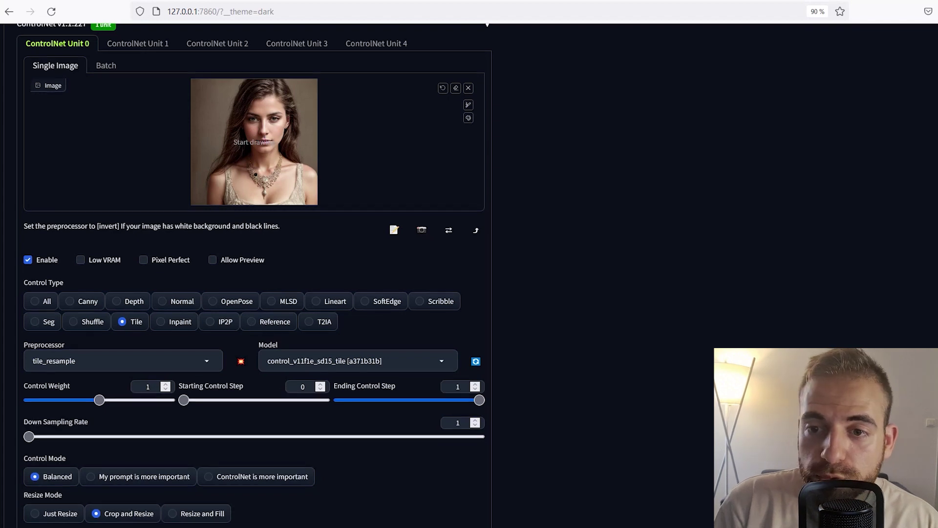
scroll(206, 226, "down", 3)
scroll(142, 170, "down", 3)
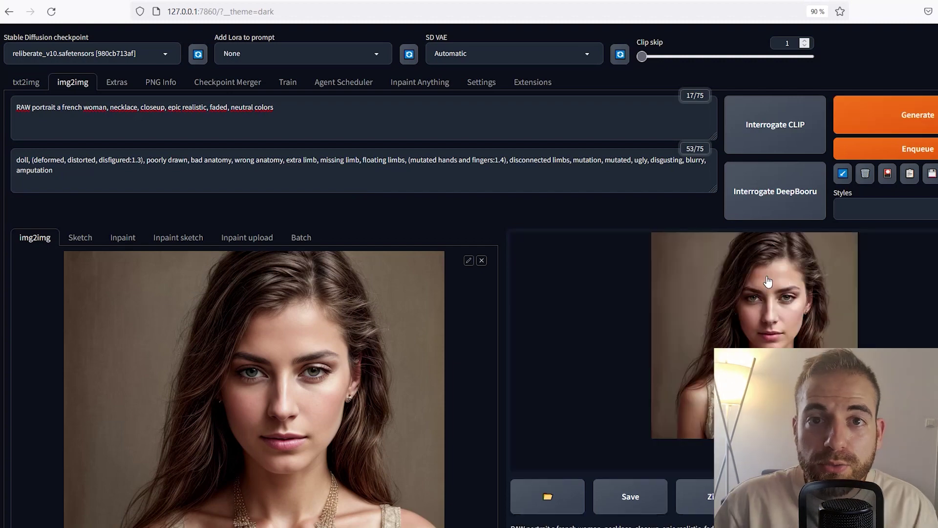
- Open the new upscale full size, compare its facial detail side by side with the original portrait, and close the viewer
left_click(740, 313)
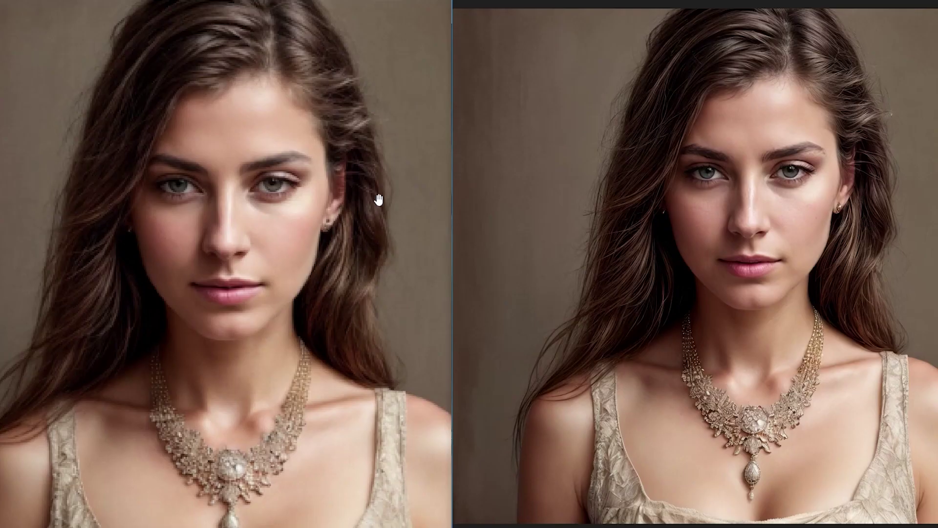
scroll(190, 230, "up", 5)
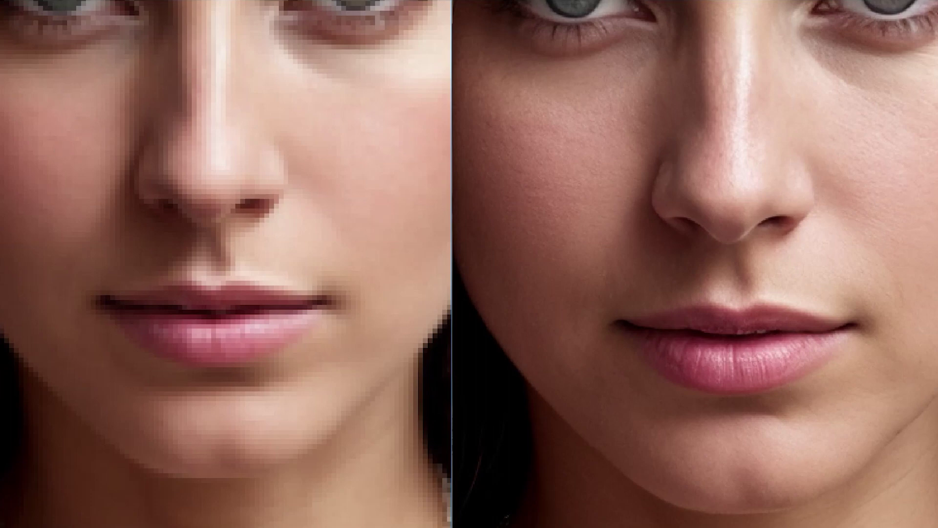
left_click_drag(340, 135, 316, 333)
scroll(316, 333, "up", 2)
scroll(785, 230, "up", 2)
left_click_drag(867, 54, 741, 310)
scroll(195, 298, "up", 2)
scroll(299, 247, "up", 2)
scroll(802, 236, "up", 2)
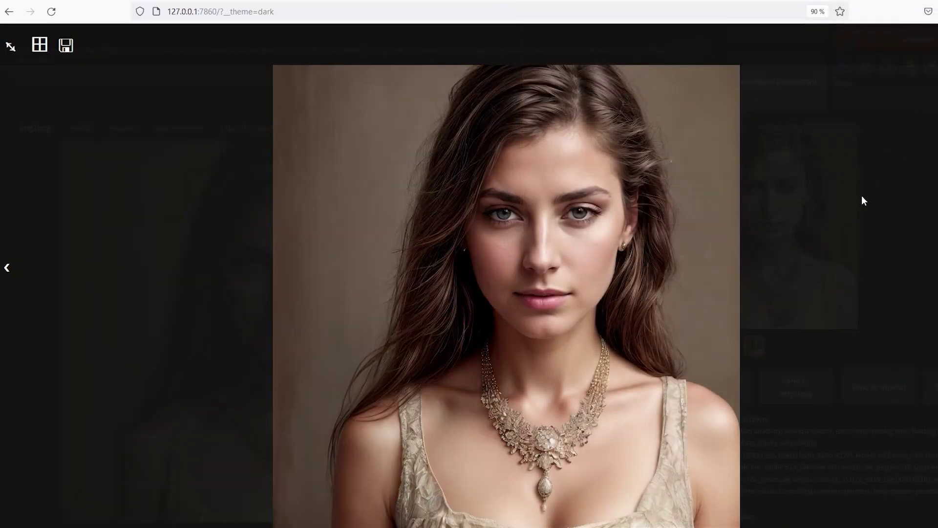
left_click(863, 196)
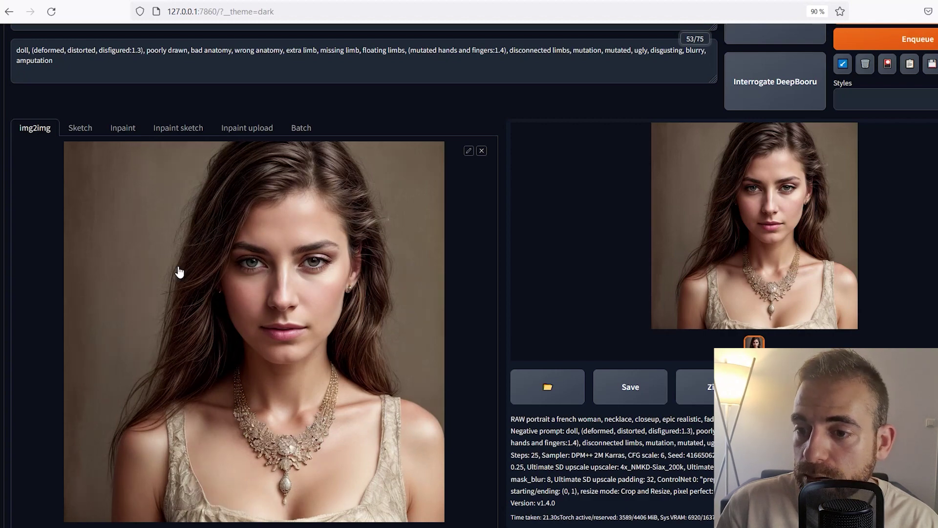
- Load the upscaled portrait as the ControlNet Unit 0 image for another img2img upscale pass
scroll(235, 272, "down", 6)
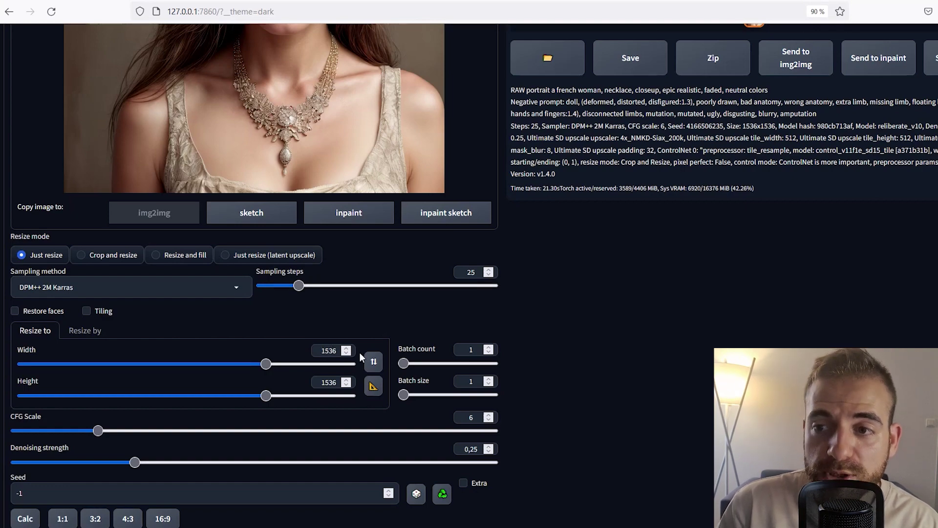
scroll(311, 164, "up", 3)
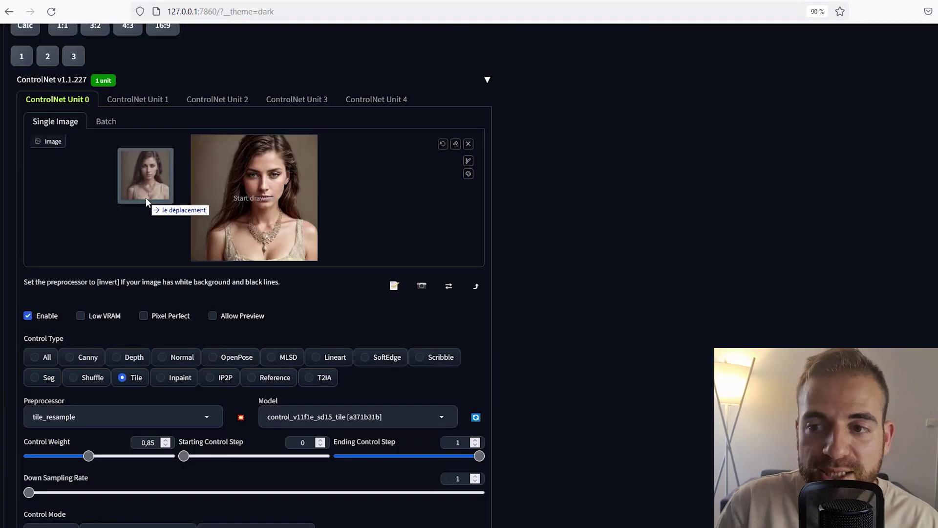
left_click_drag(146, 198, 278, 182)
scroll(469, 294, "down", 8)
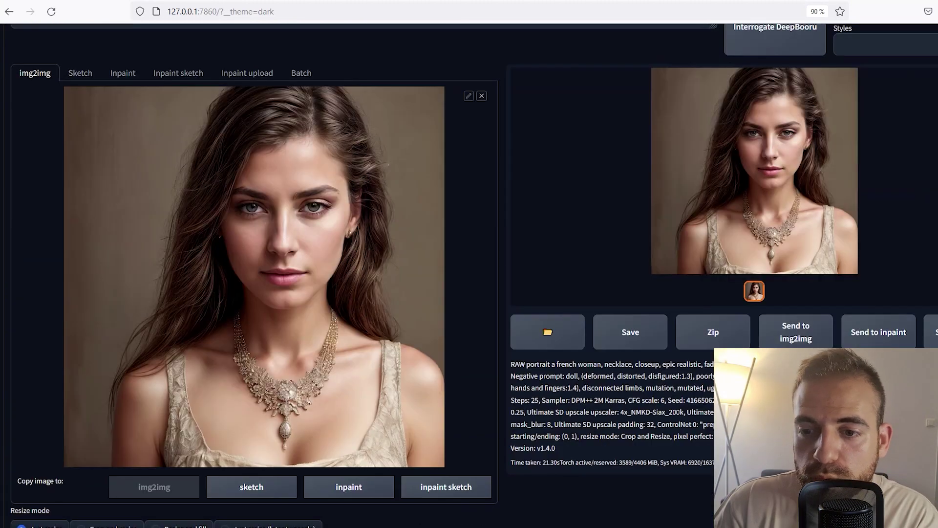
- Generate the second Ultimate SD upscale pass and check its canvas size and tile progress in the console window
scroll(144, 359, "down", 10)
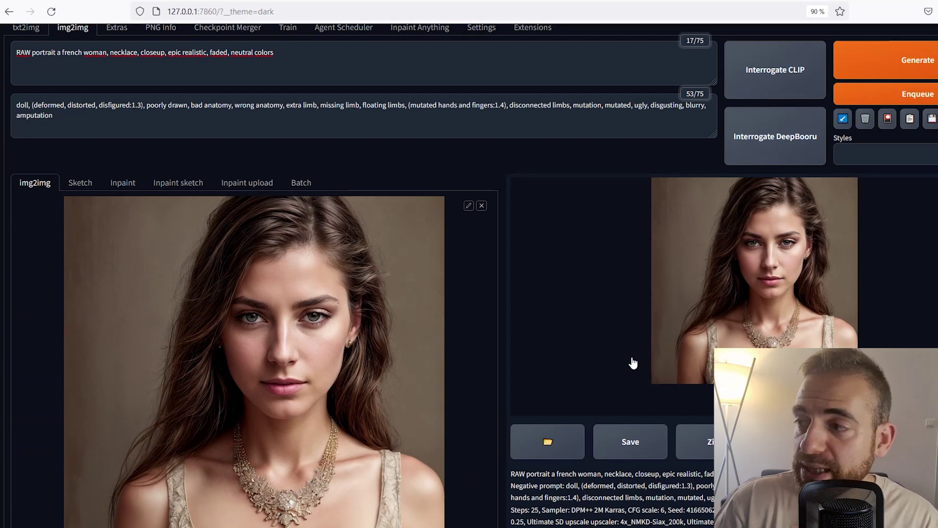
left_click(898, 70)
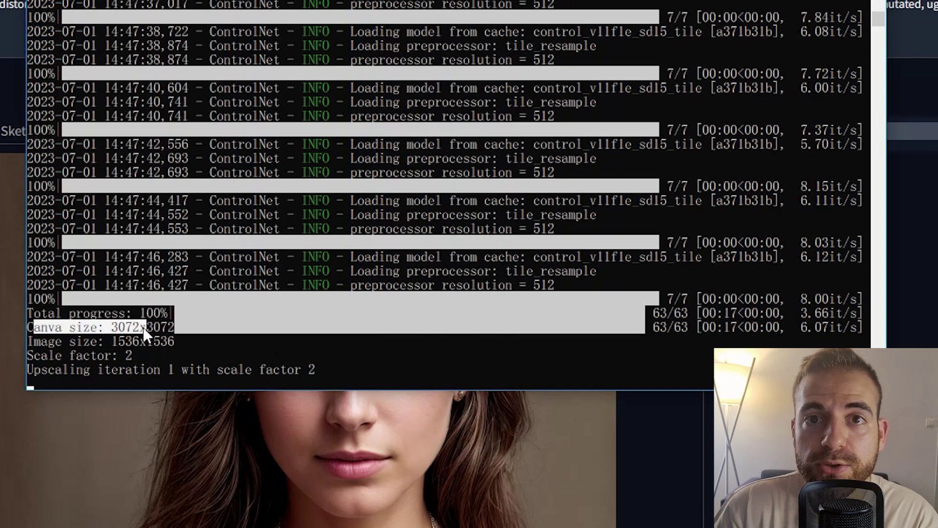
left_click(163, 325)
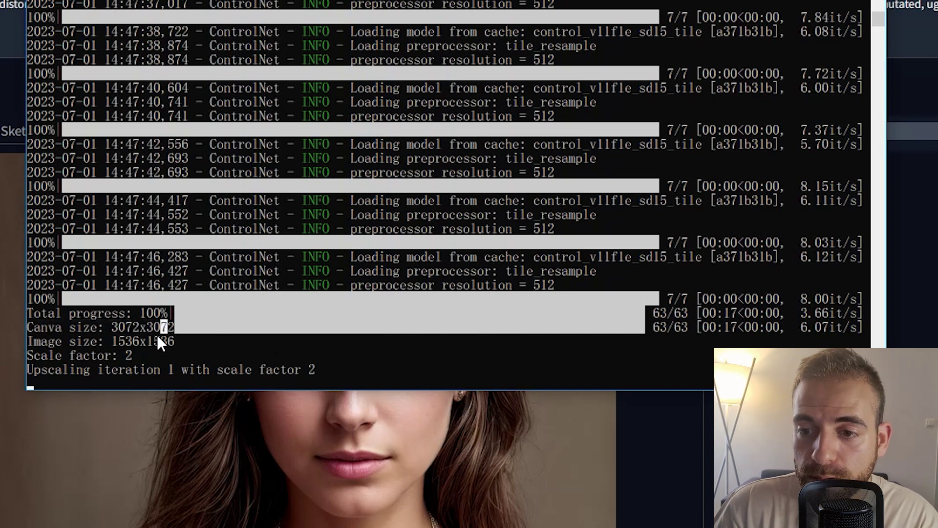
left_click(201, 327)
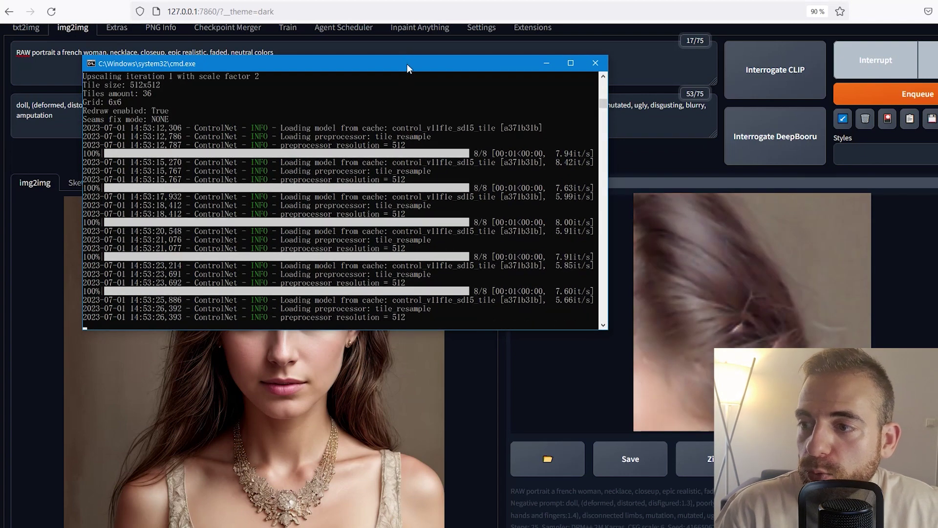
left_click_drag(407, 64, 313, 48)
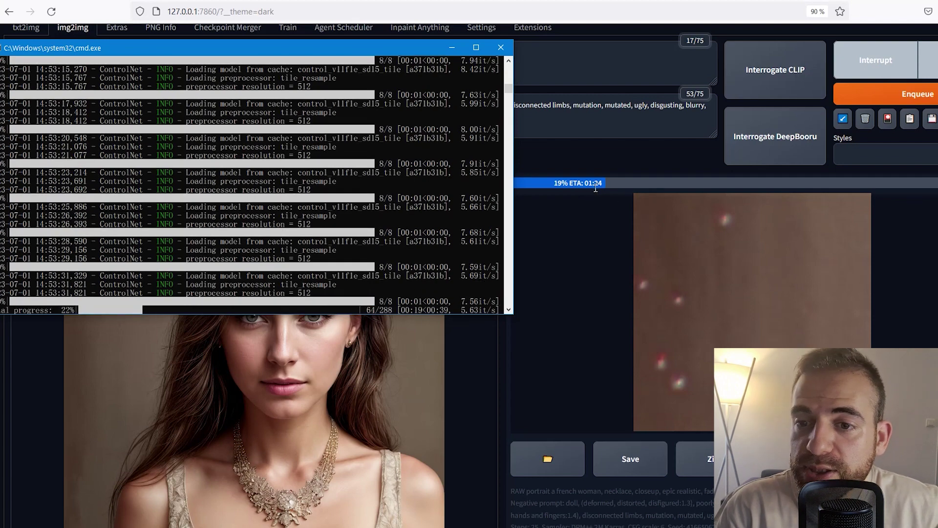
left_click_drag(233, 51, 249, 39)
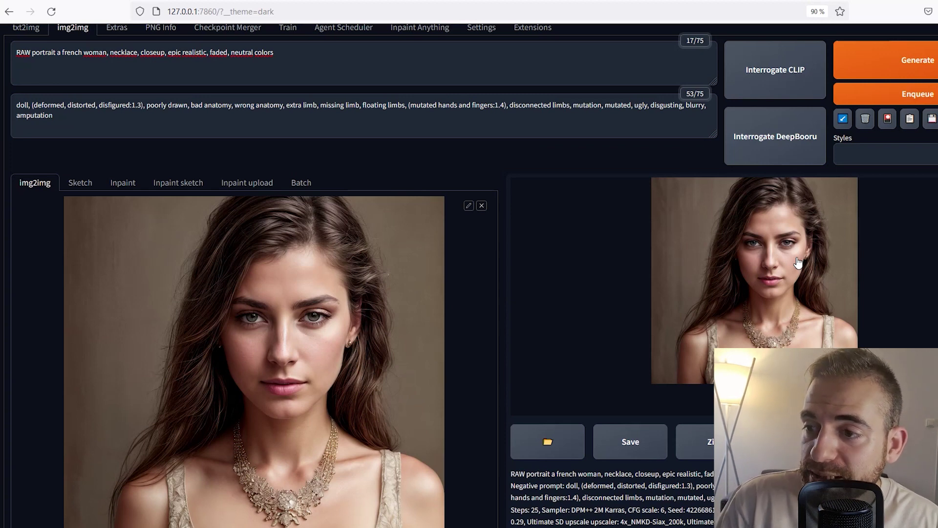
- Open the twice-upscaled portrait and compare its eye and skin detail closely with the original image side by side
left_click(798, 262)
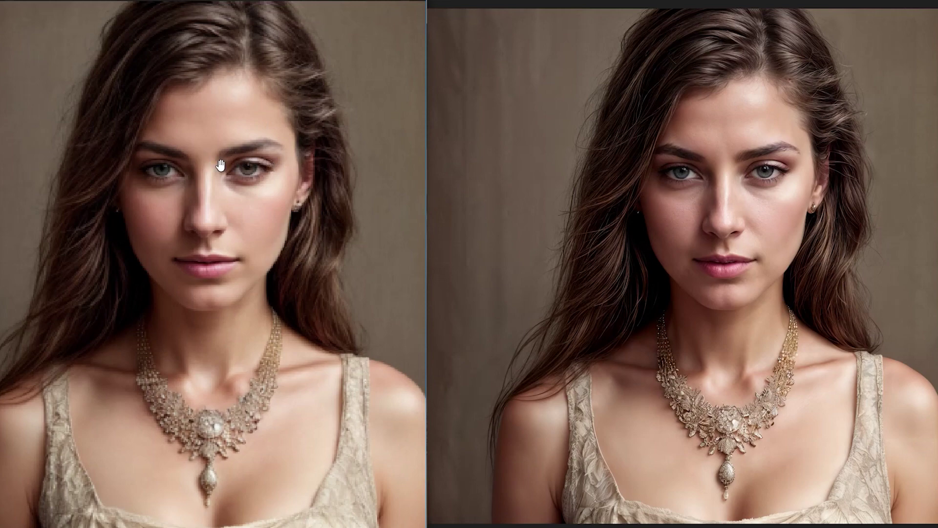
scroll(220, 163, "up", 3)
scroll(269, 159, "up", 3)
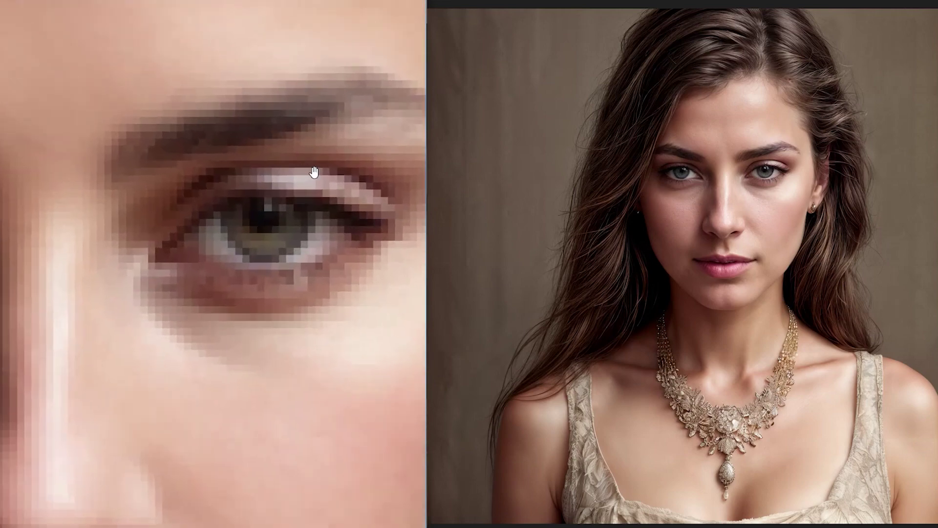
scroll(790, 168, "up", 3)
scroll(775, 179, "up", 2)
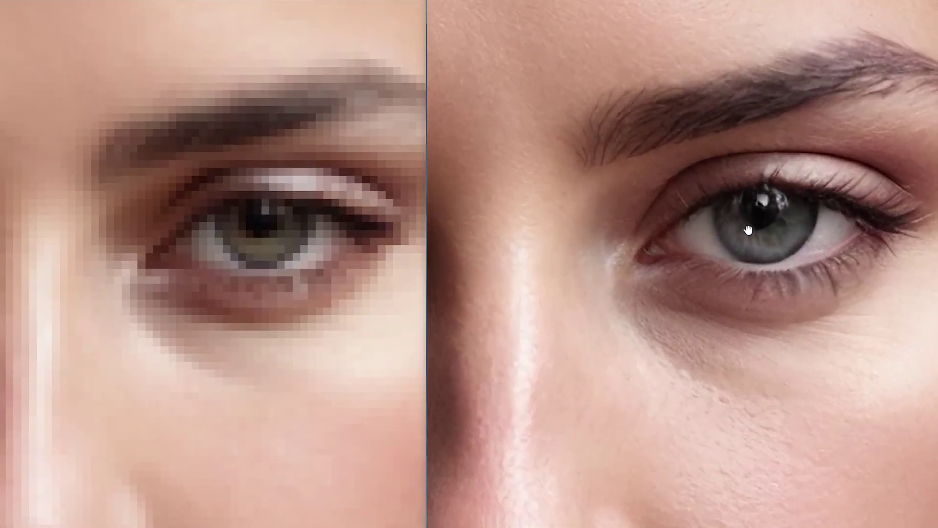
scroll(771, 222, "up", 3)
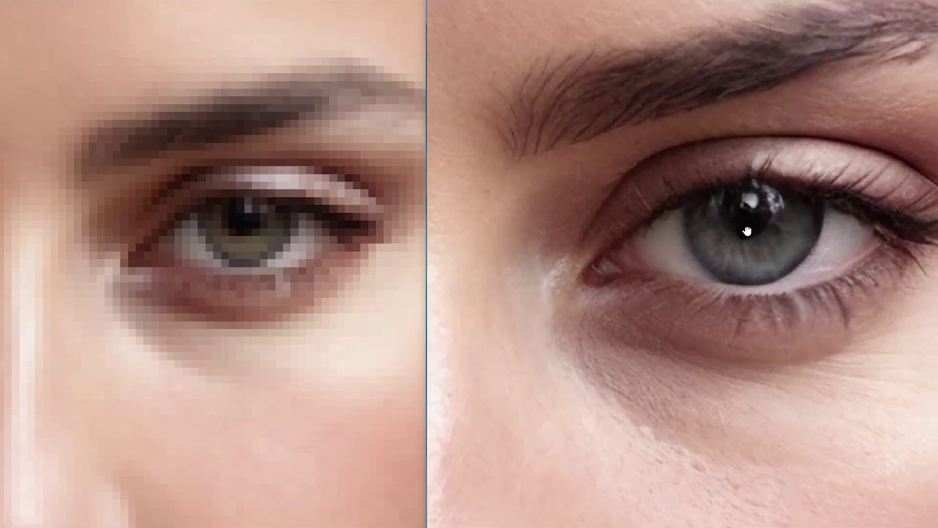